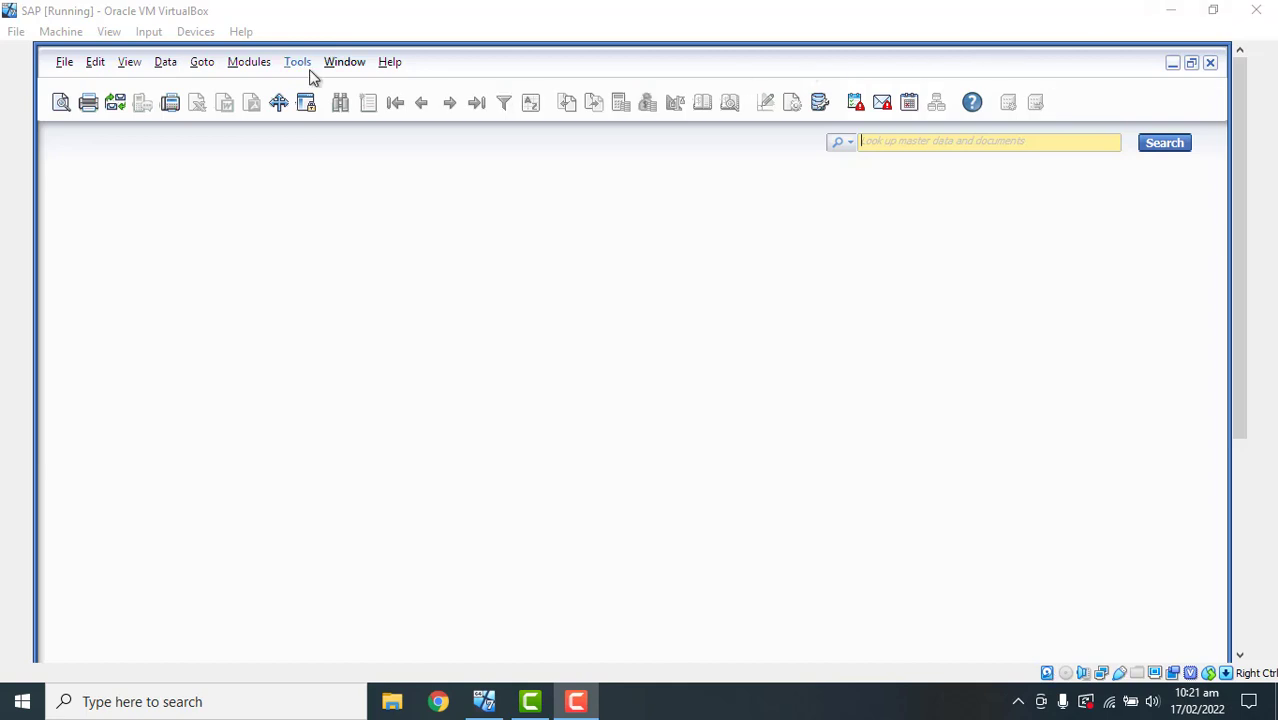
Step: Open Inventory's Item Master Data and start a new item record
left_click(258, 66)
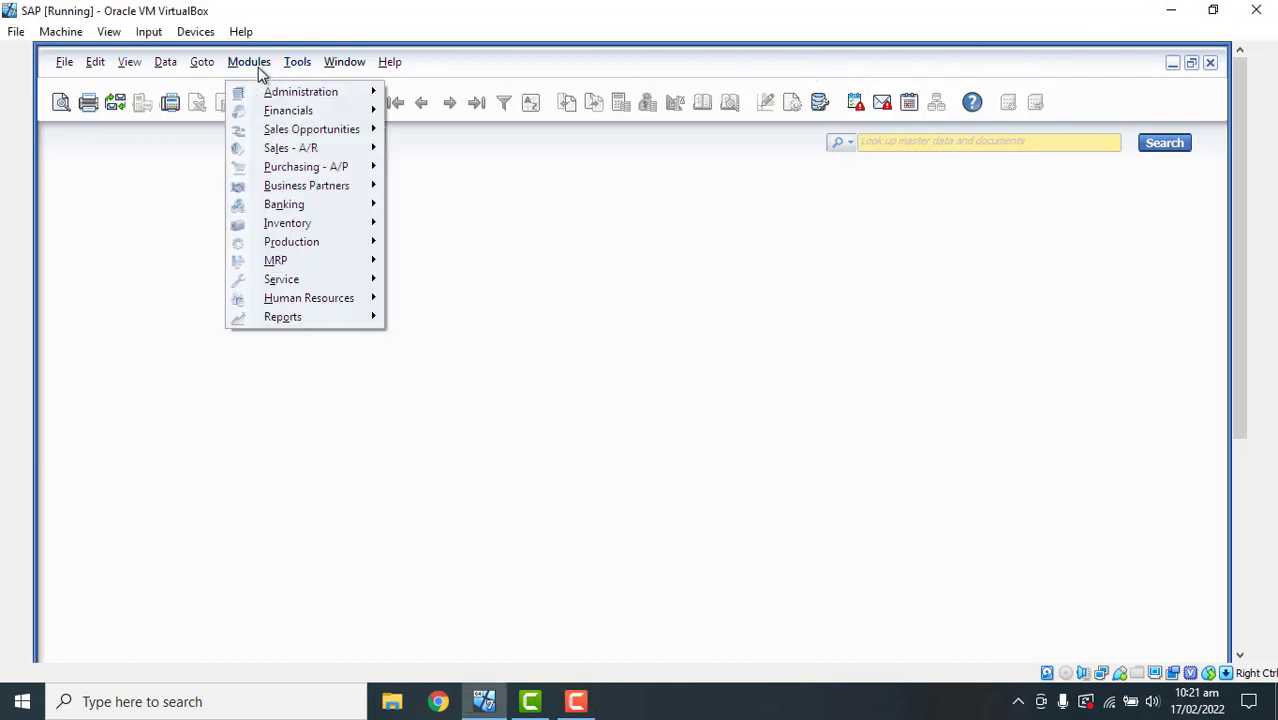
mouse_move(320, 226)
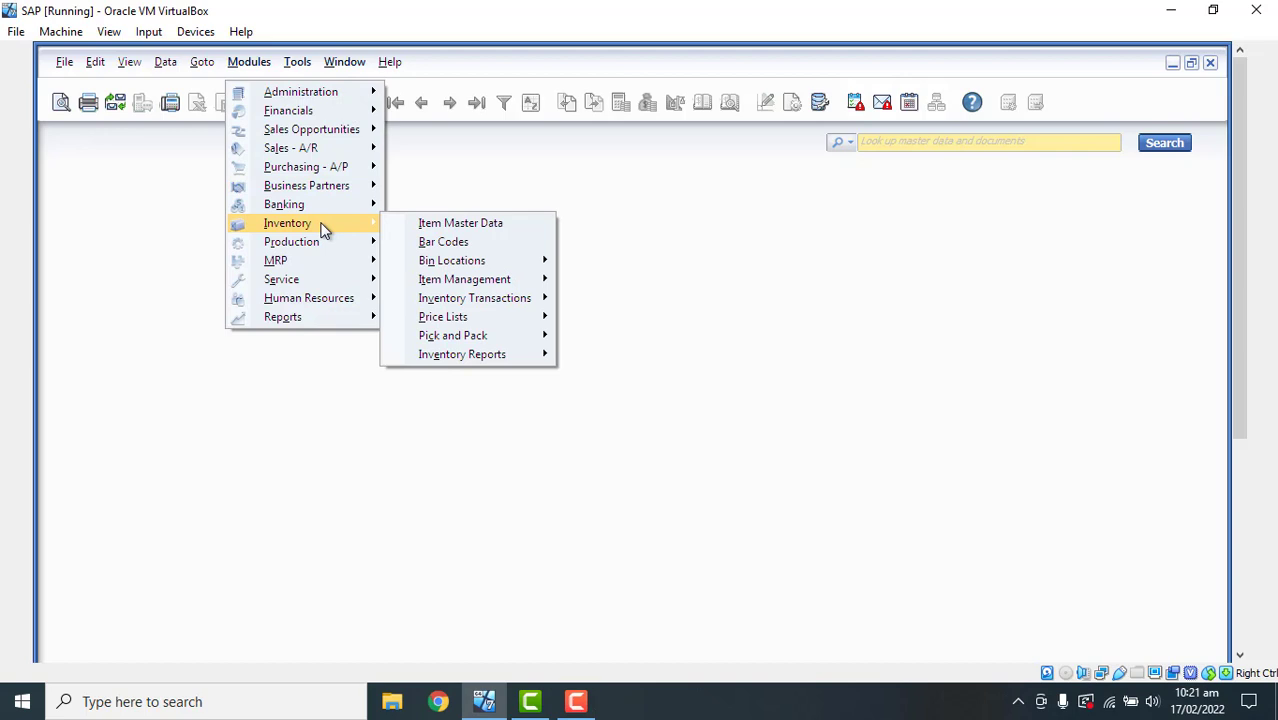
left_click(509, 230)
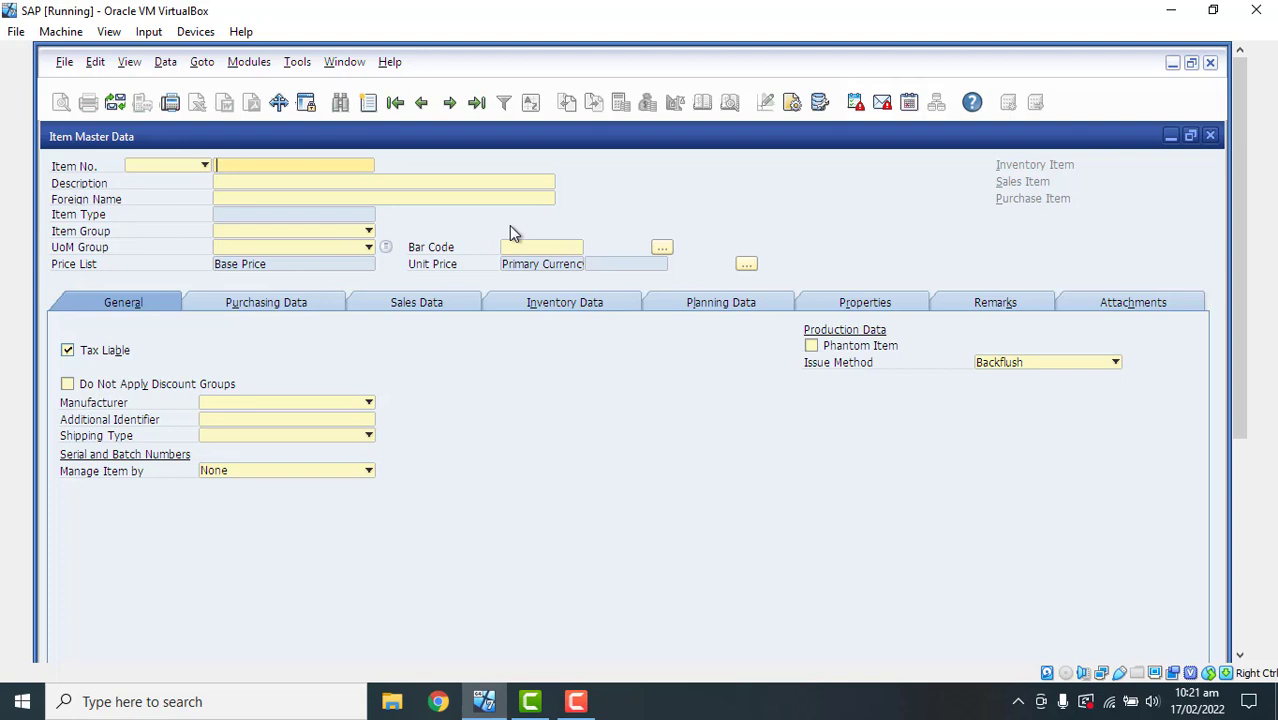
key("ctrl+a")
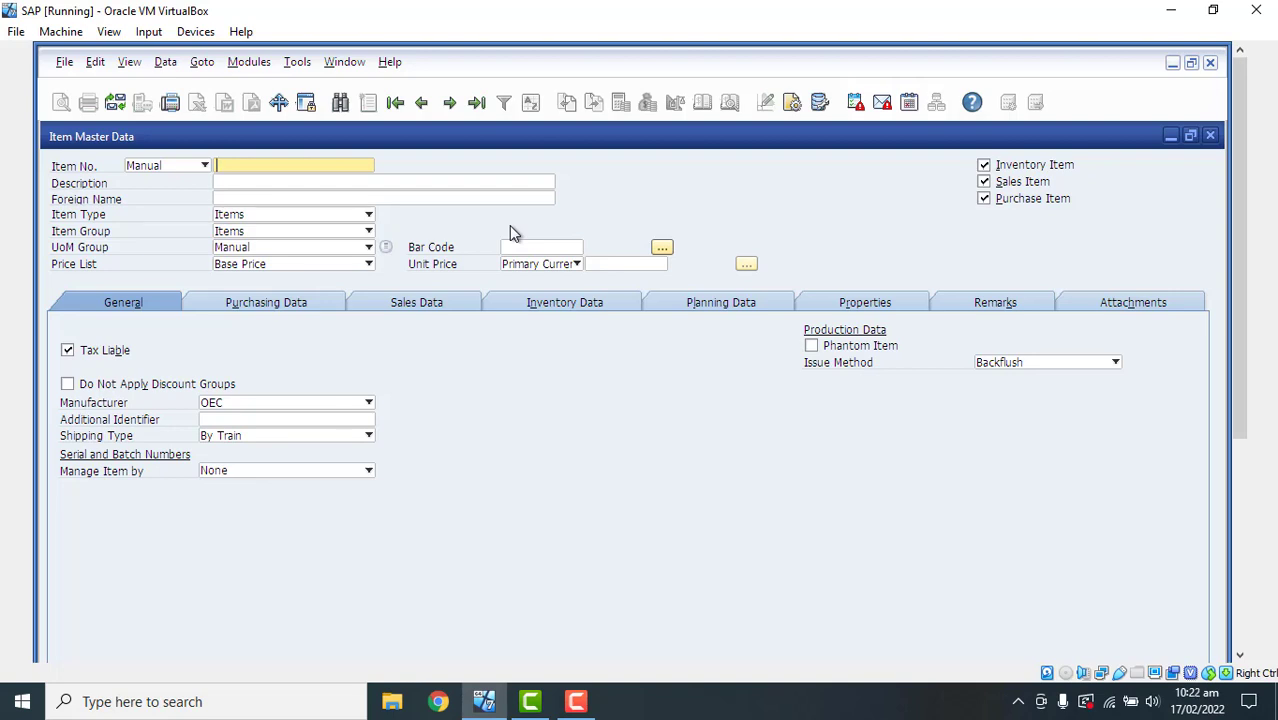
Step: Give the new item the number L-123 and the description "Laptop Dell Black"
type("L-123")
key("Tab")
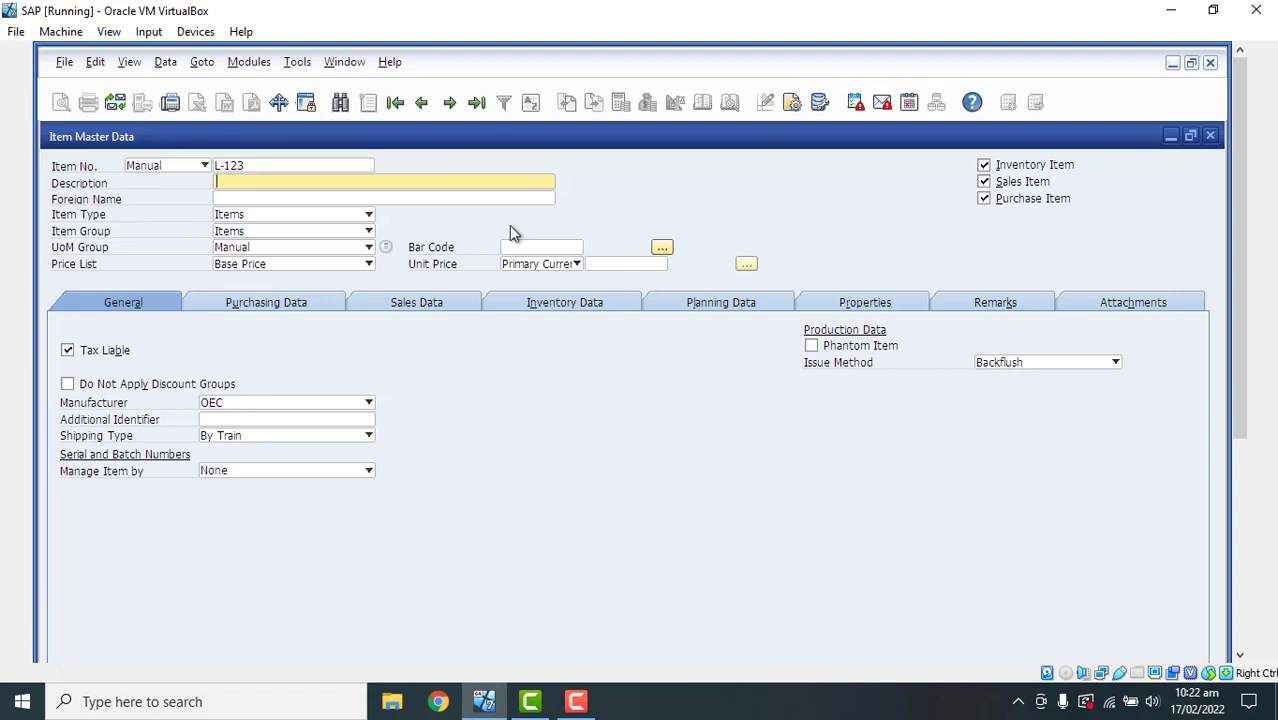
type("Laptop Dell Black")
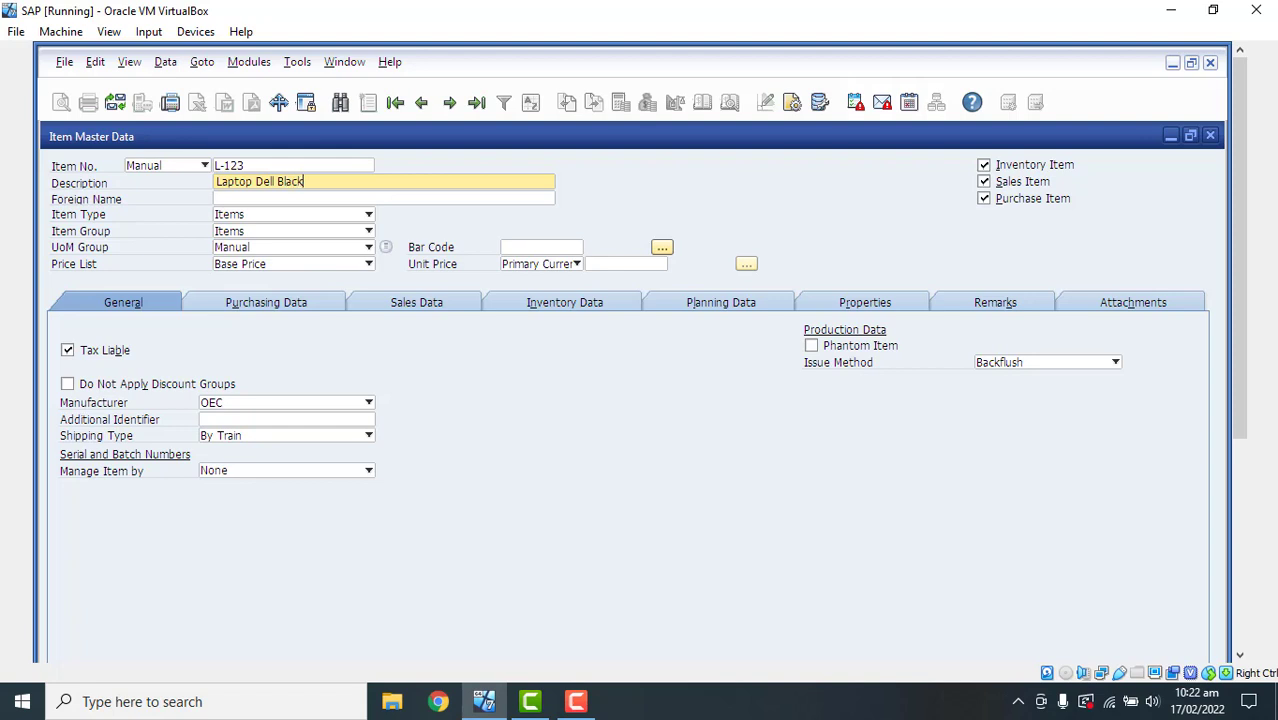
key("Tab")
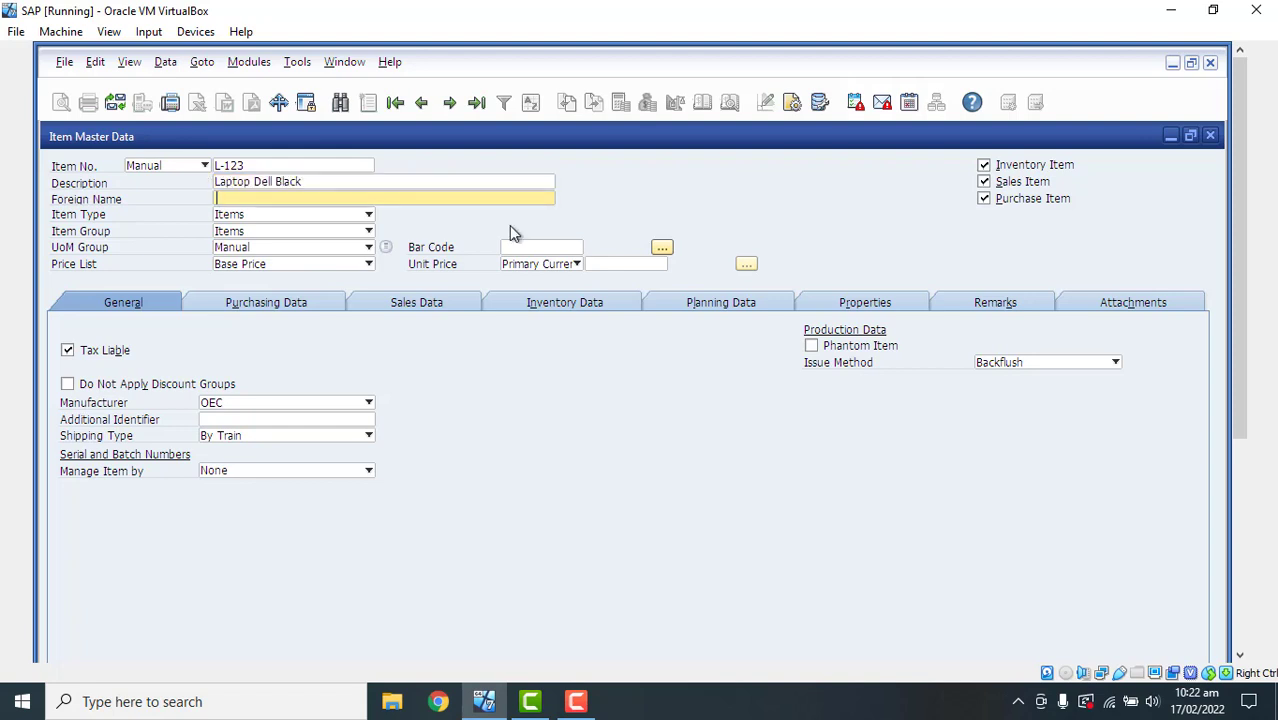
key("Tab")
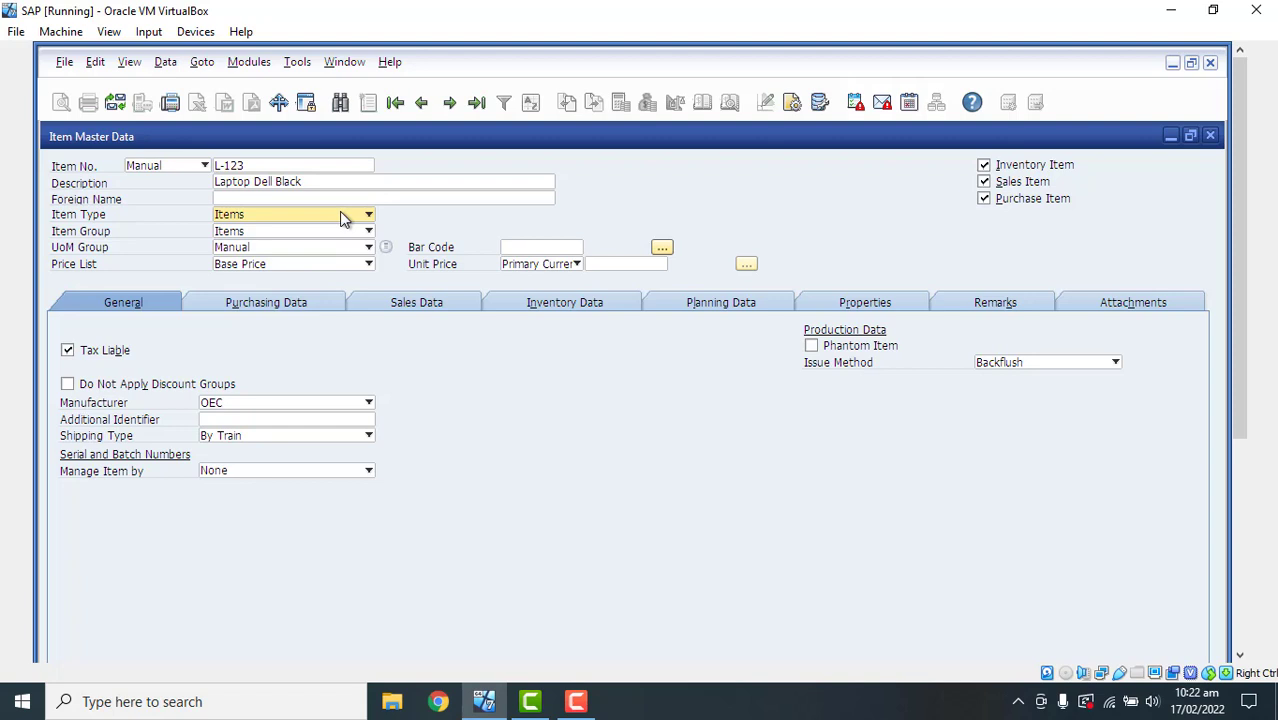
Step: Assign the item to the Laptop Dell group, accepting the item information update, and set its unit price to 55000
left_click(298, 233)
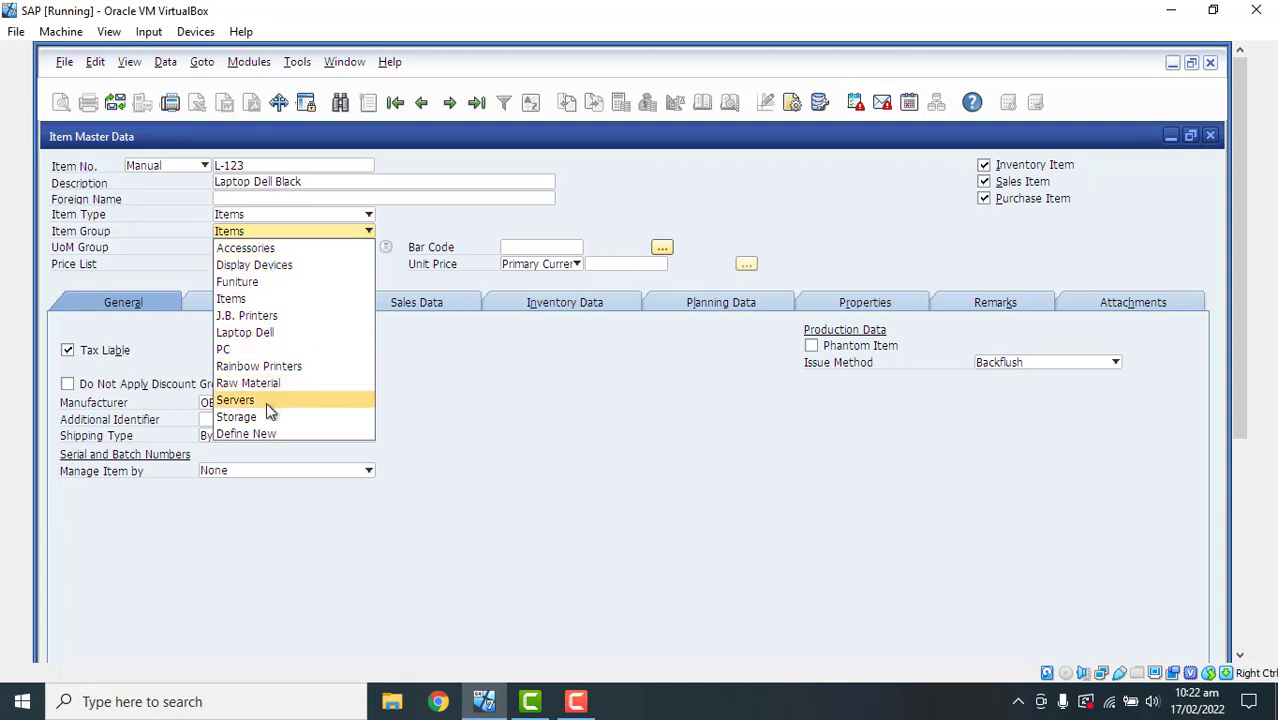
left_click(257, 333)
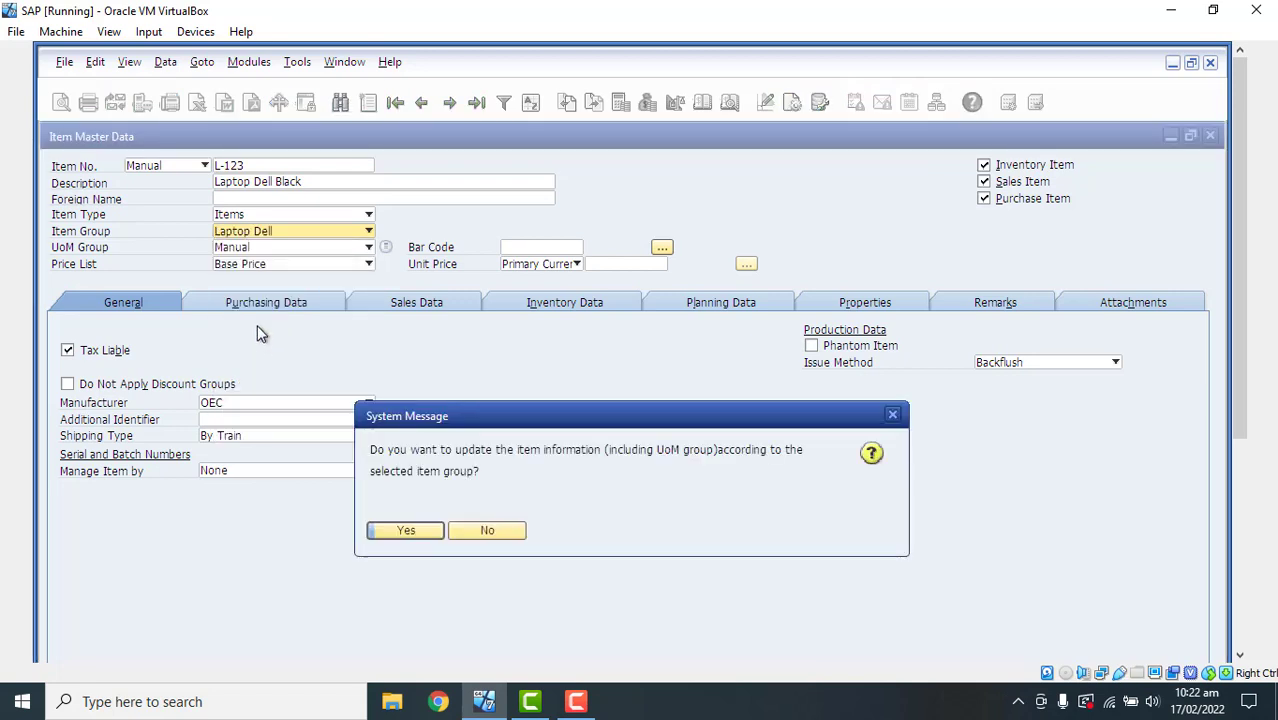
left_click(420, 533)
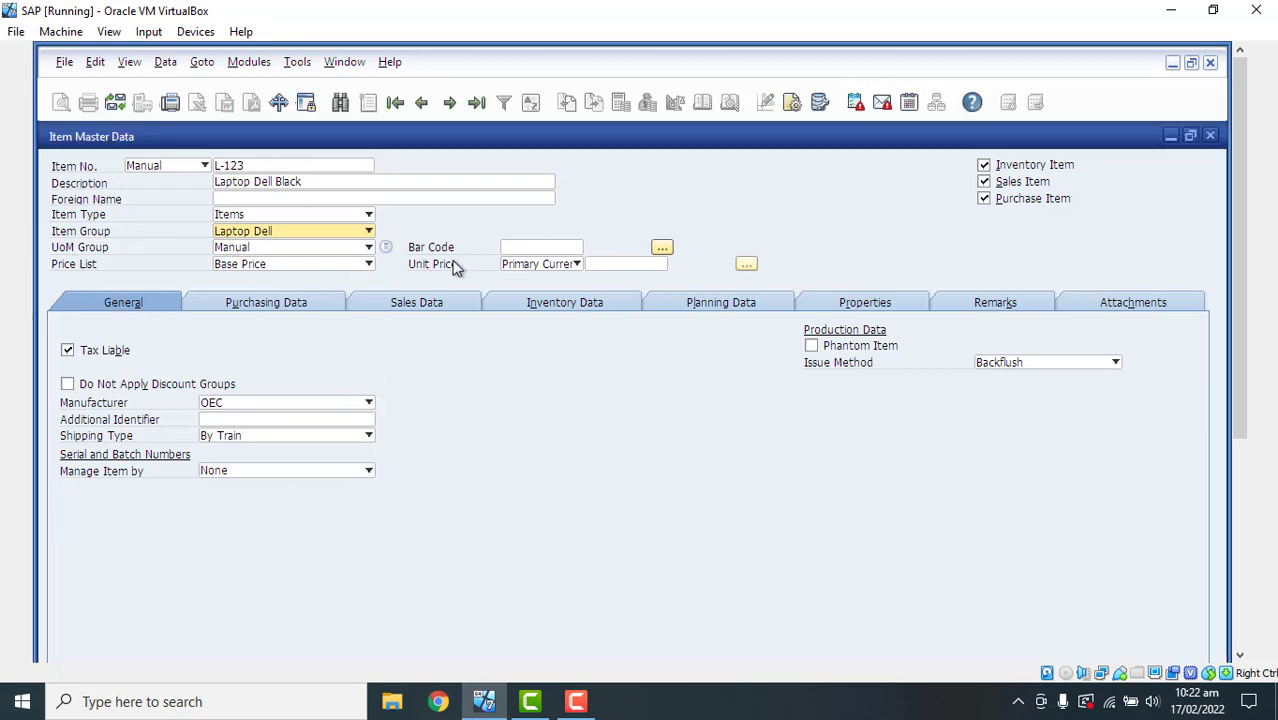
left_click(622, 264)
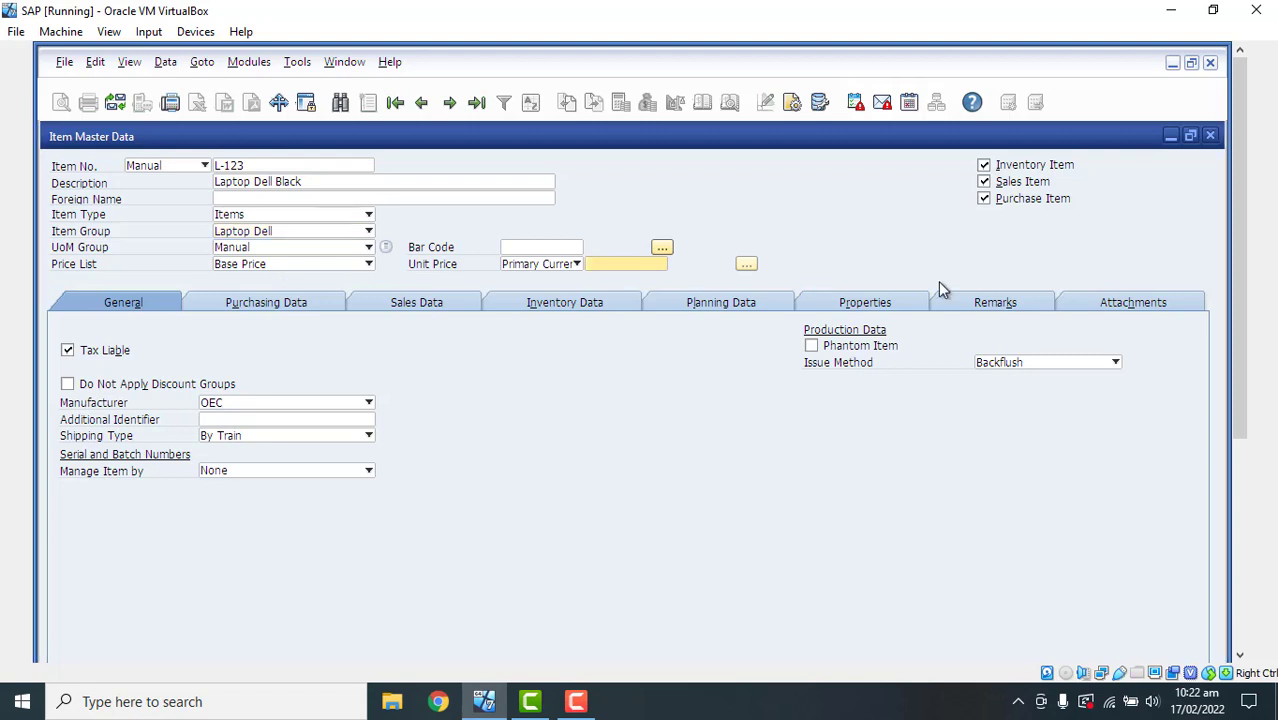
type("55000")
Step: Set the item's manufacturer to Dell in the general data
left_click(77, 349)
left_click(67, 350)
left_click(238, 402)
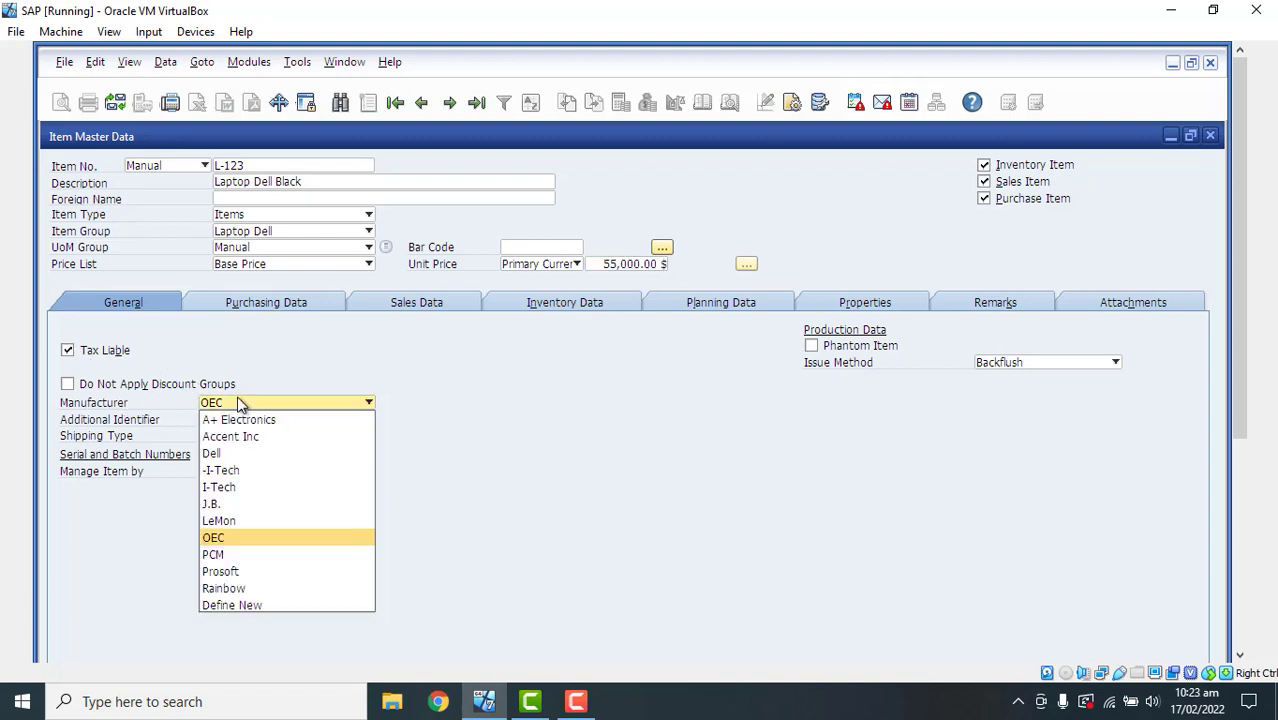
left_click(223, 454)
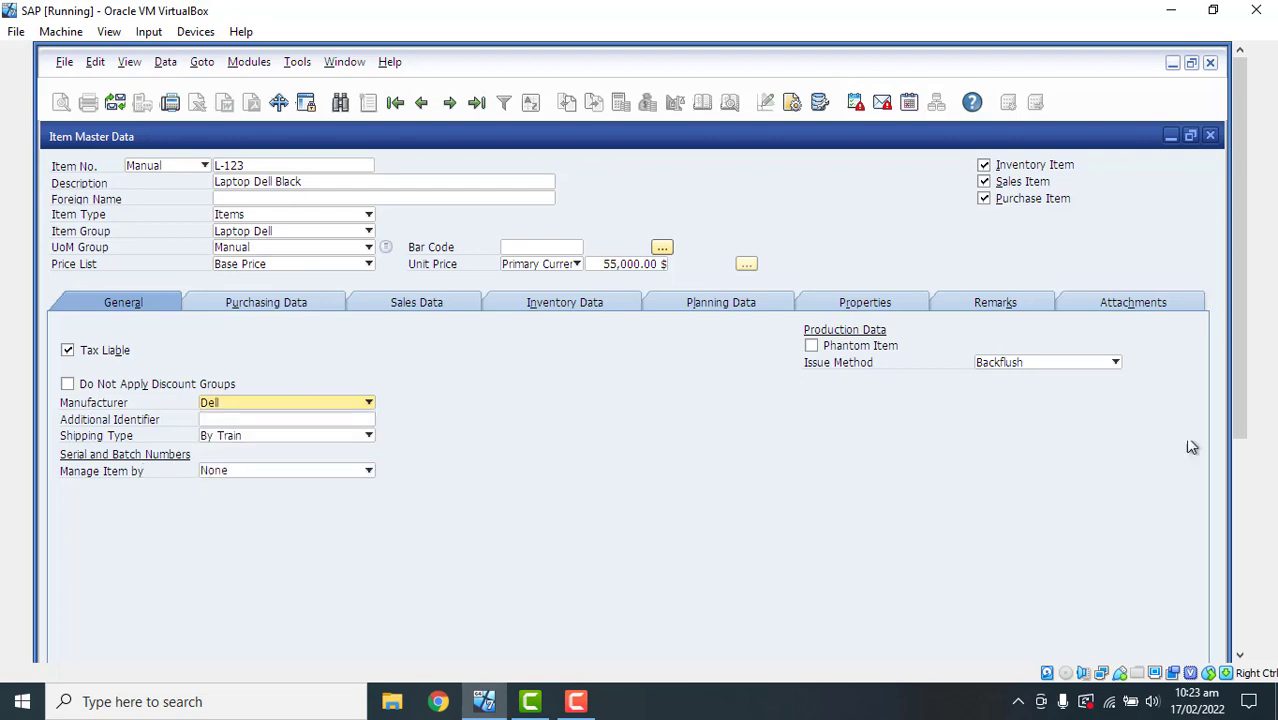
Step: Try the Inactive status for the item and set it back to Active
left_click_drag(1246, 444, 1242, 592)
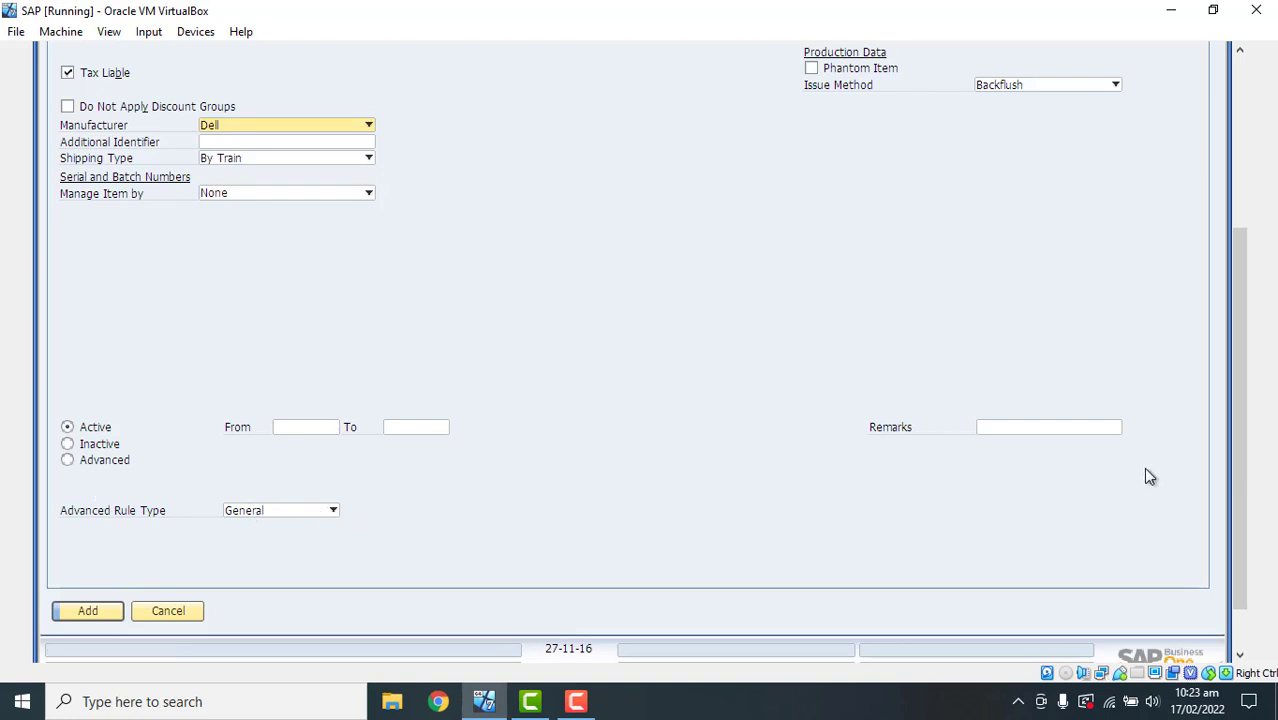
left_click_drag(1244, 496, 1232, 397)
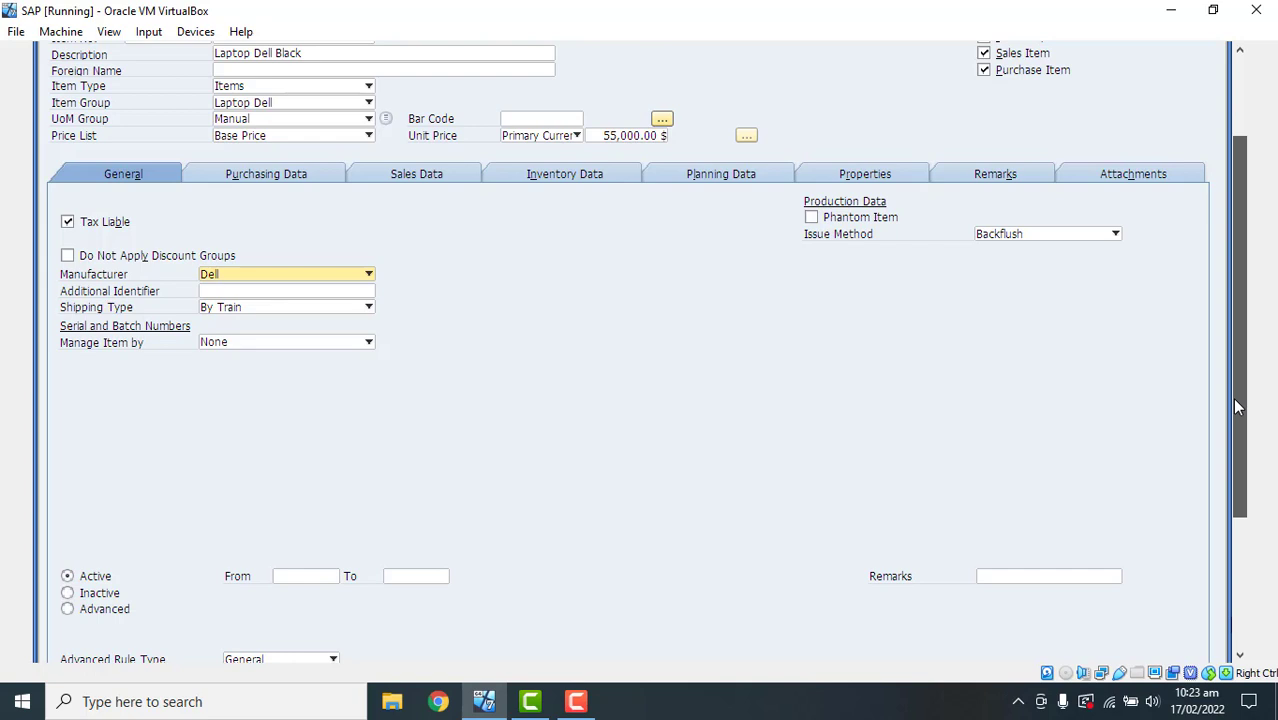
left_click_drag(1232, 397, 1232, 427)
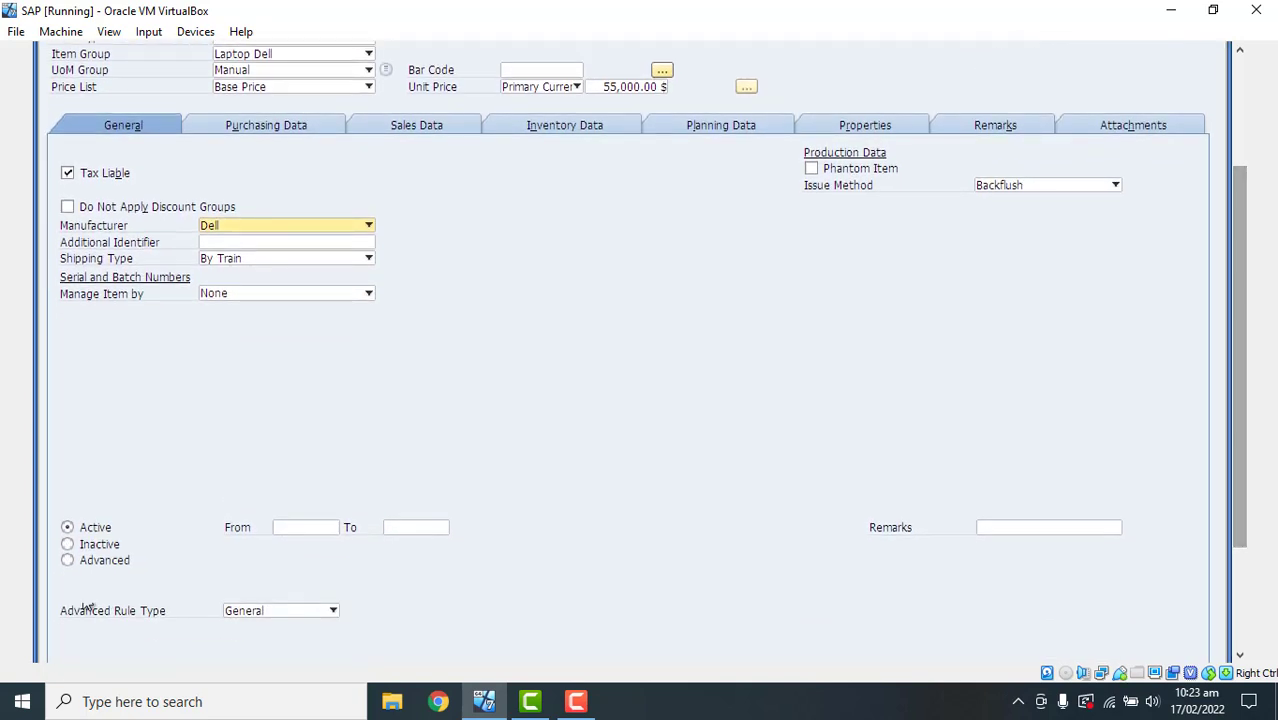
left_click(67, 544)
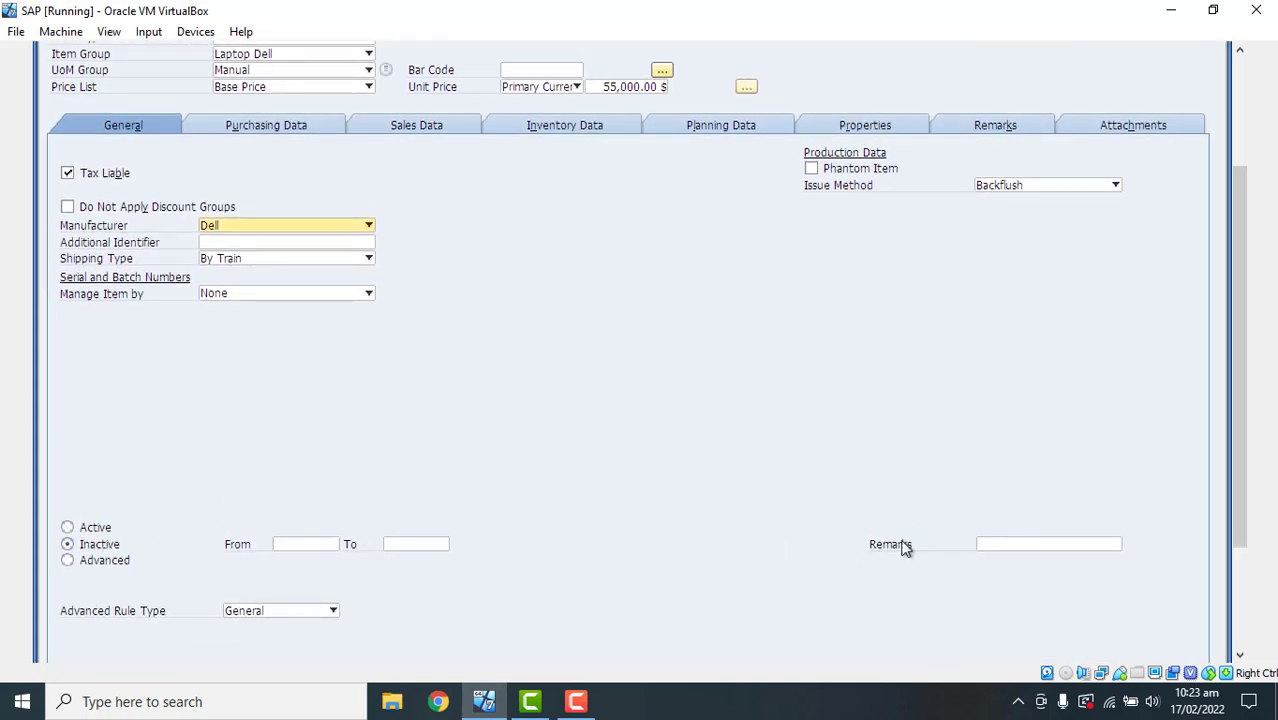
left_click(993, 543)
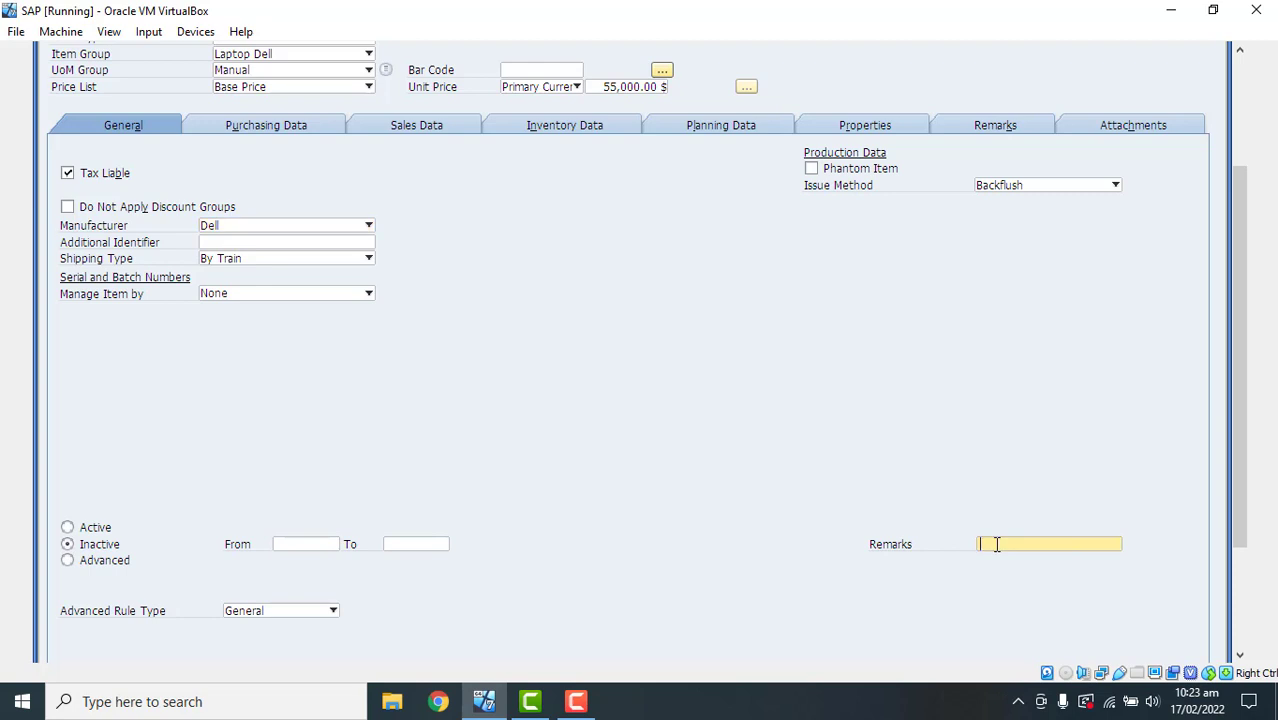
left_click(90, 528)
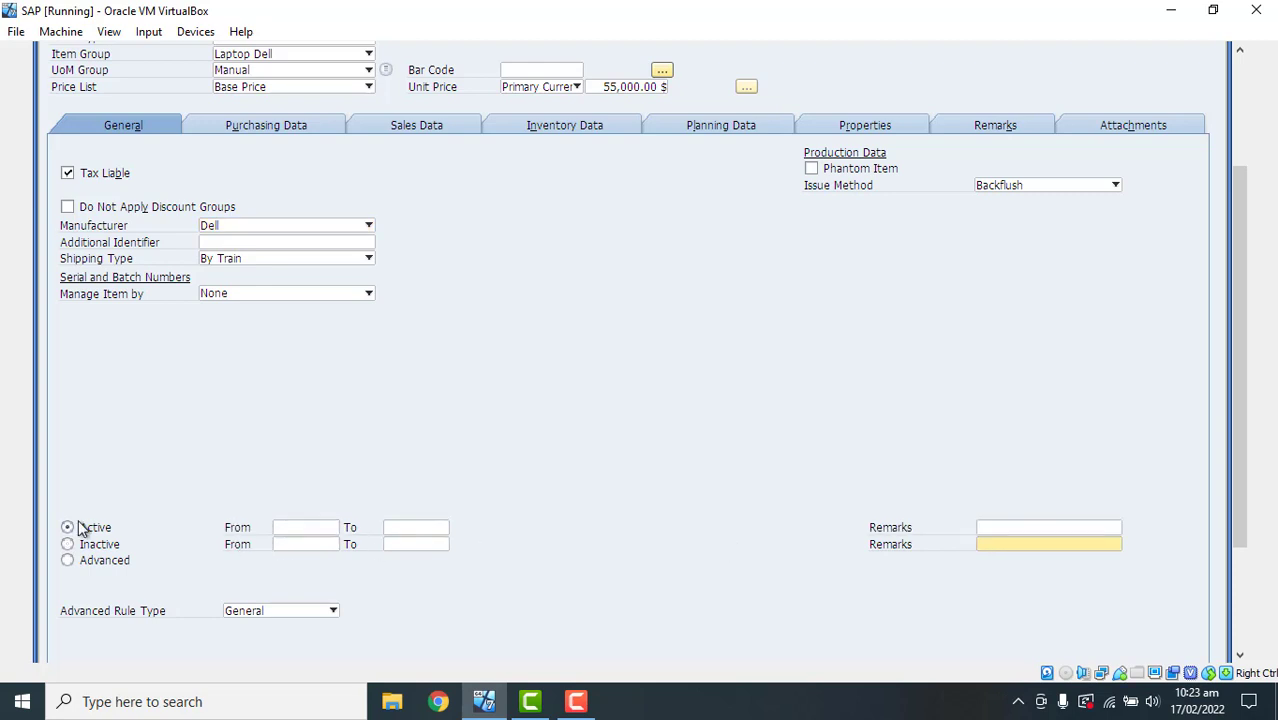
Step: Enter "Dell 2022" as the manufacturer catalog number in the item's purchasing data
left_click_drag(1236, 405, 1232, 290)
left_click(285, 300)
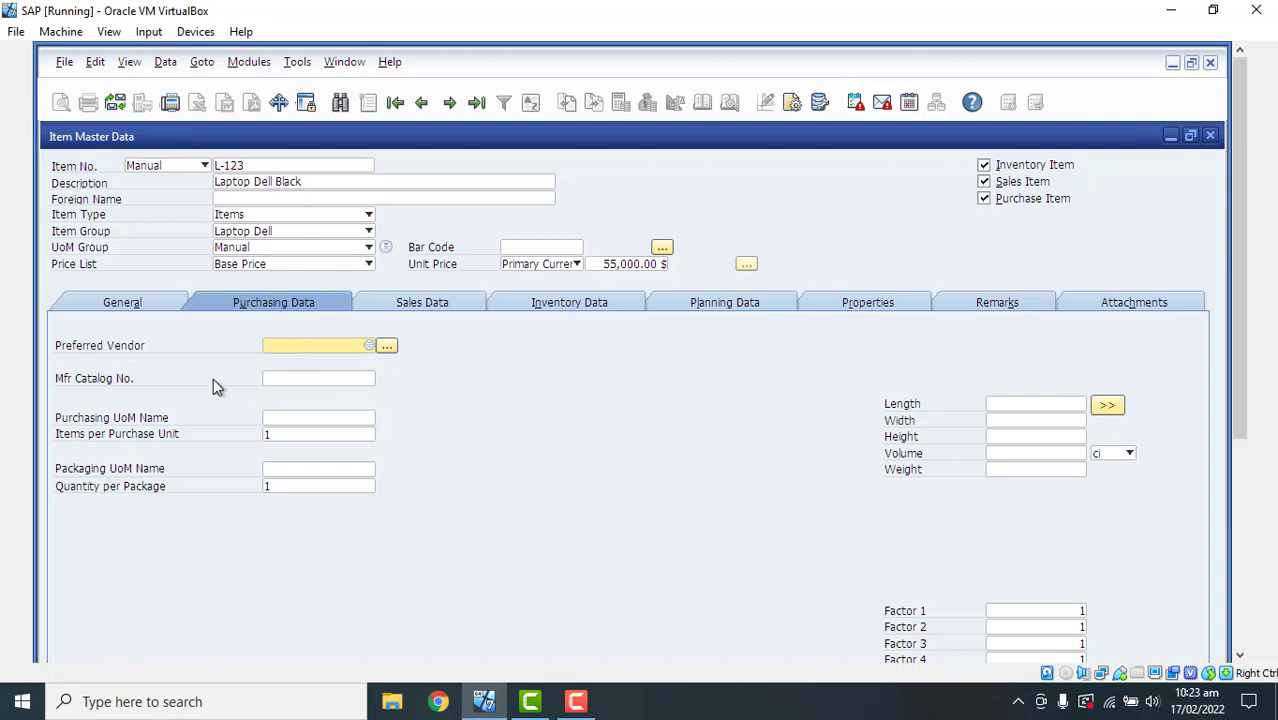
left_click(316, 379)
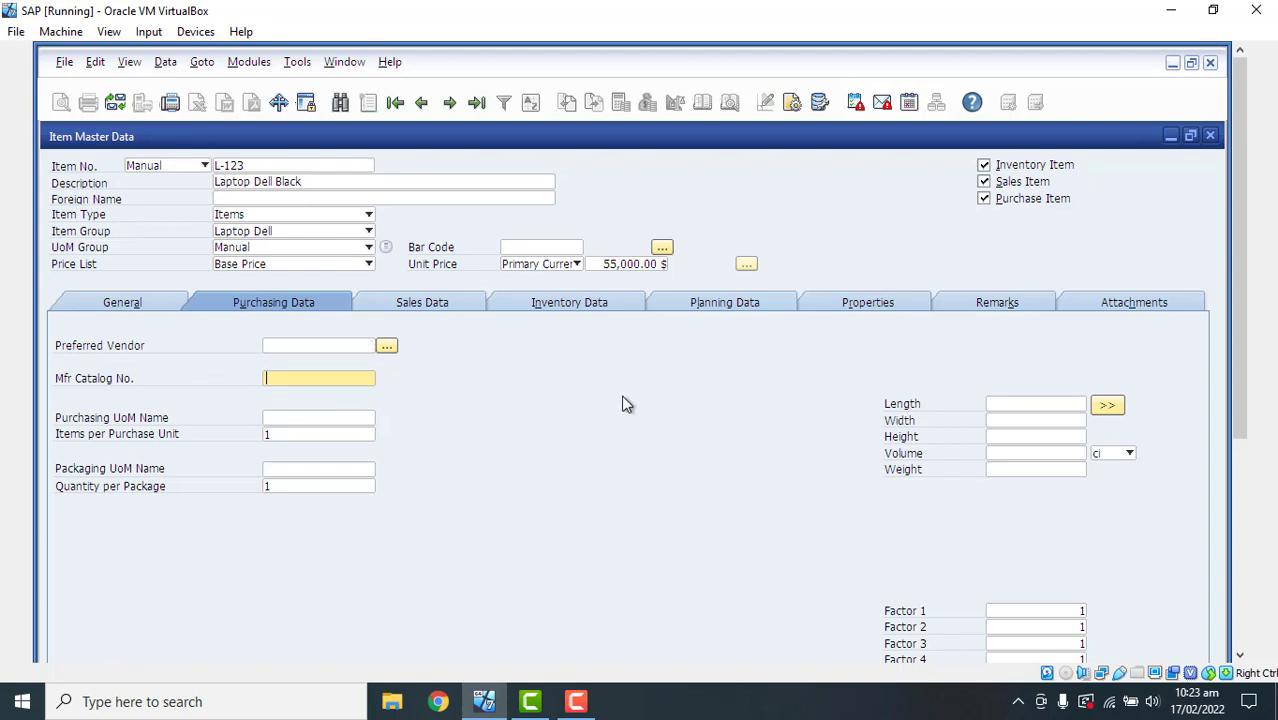
type("Dell 2022")
Step: Set both the purchasing UoM name and the sales UoM name to Pcs
left_click(308, 421)
type("P")
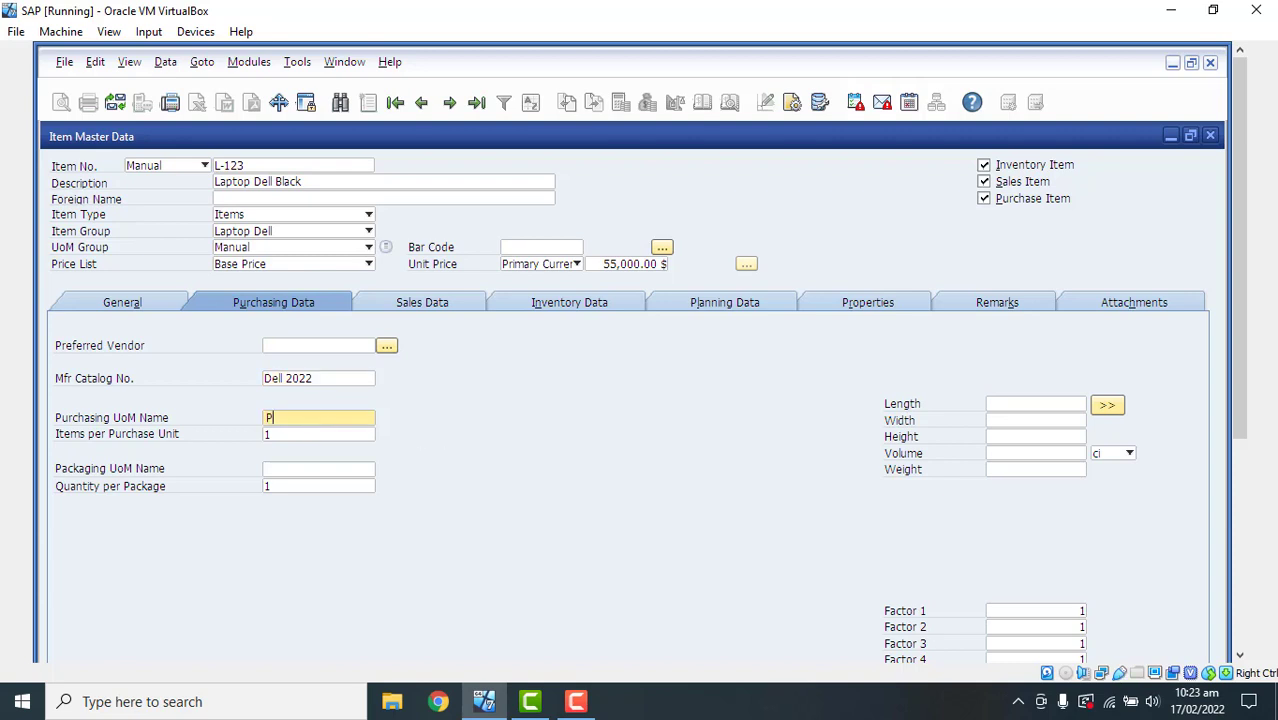
type("cs")
left_click(431, 301)
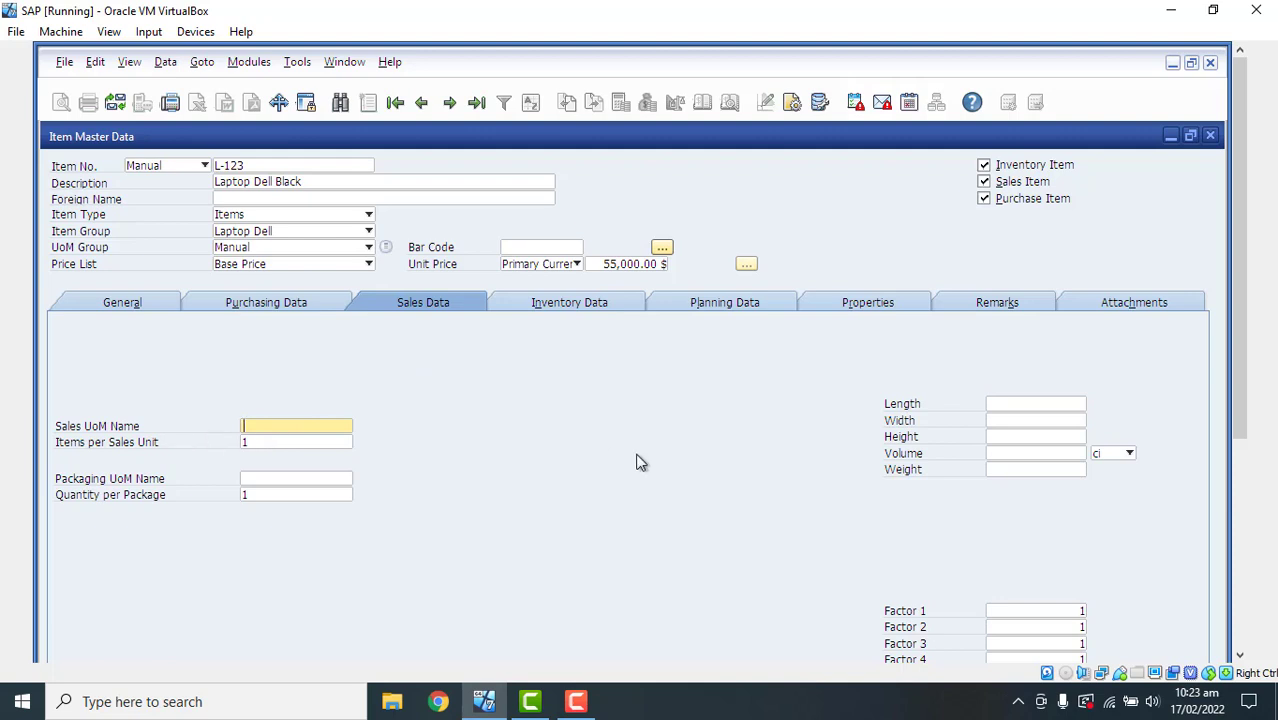
type("Pcs")
Step: In the inventory data, set the inventory method by Warehouse, the UoM name to Pcs and the valuation method to Moving Average
left_click(574, 305)
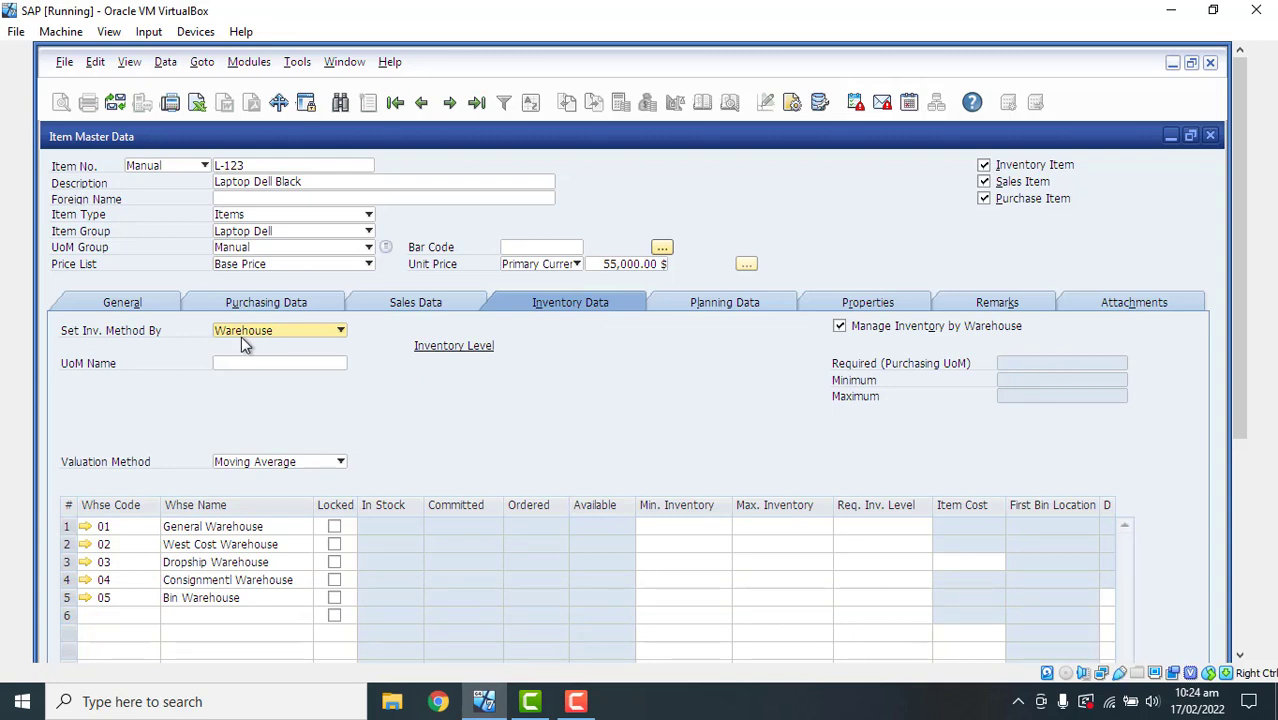
left_click(316, 334)
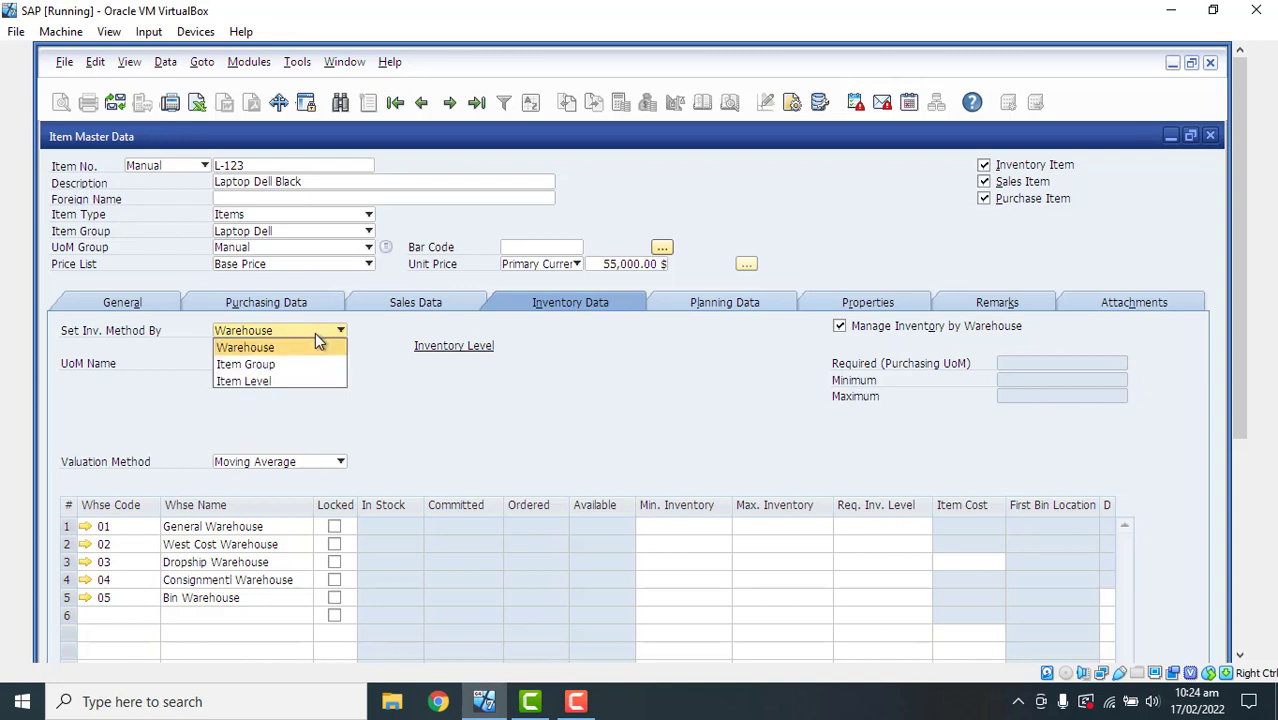
left_click(271, 354)
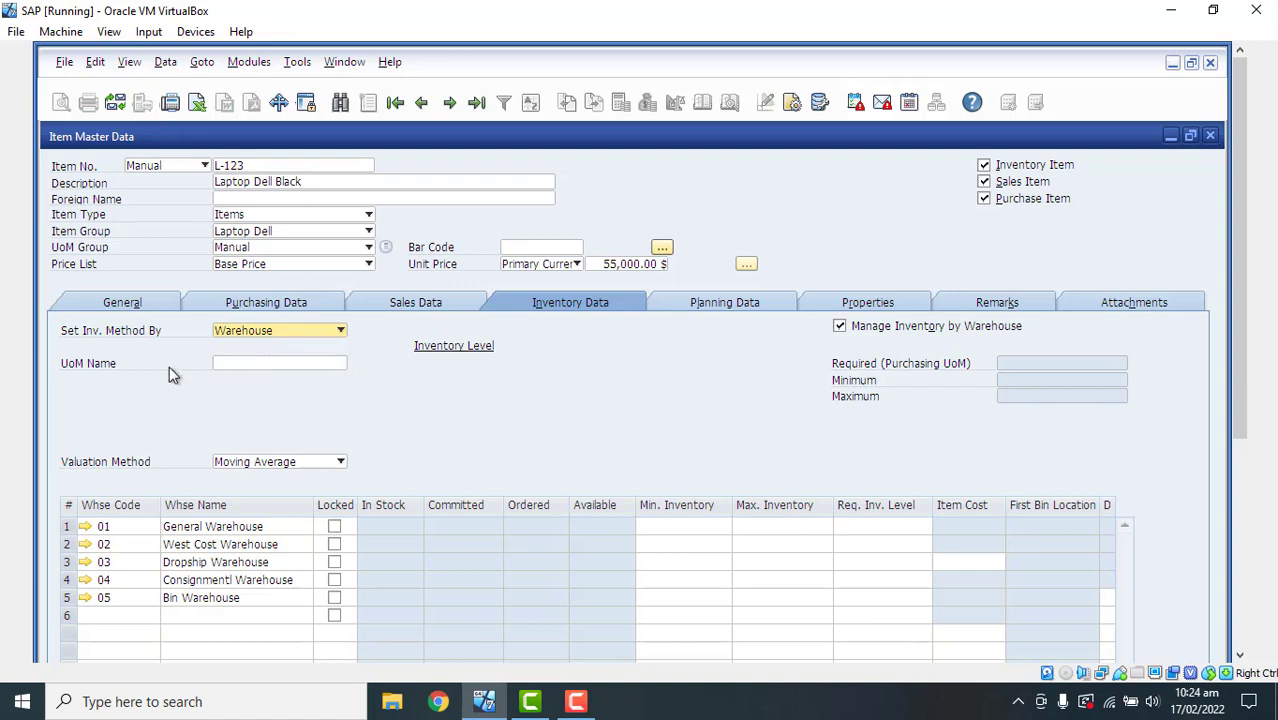
left_click(254, 366)
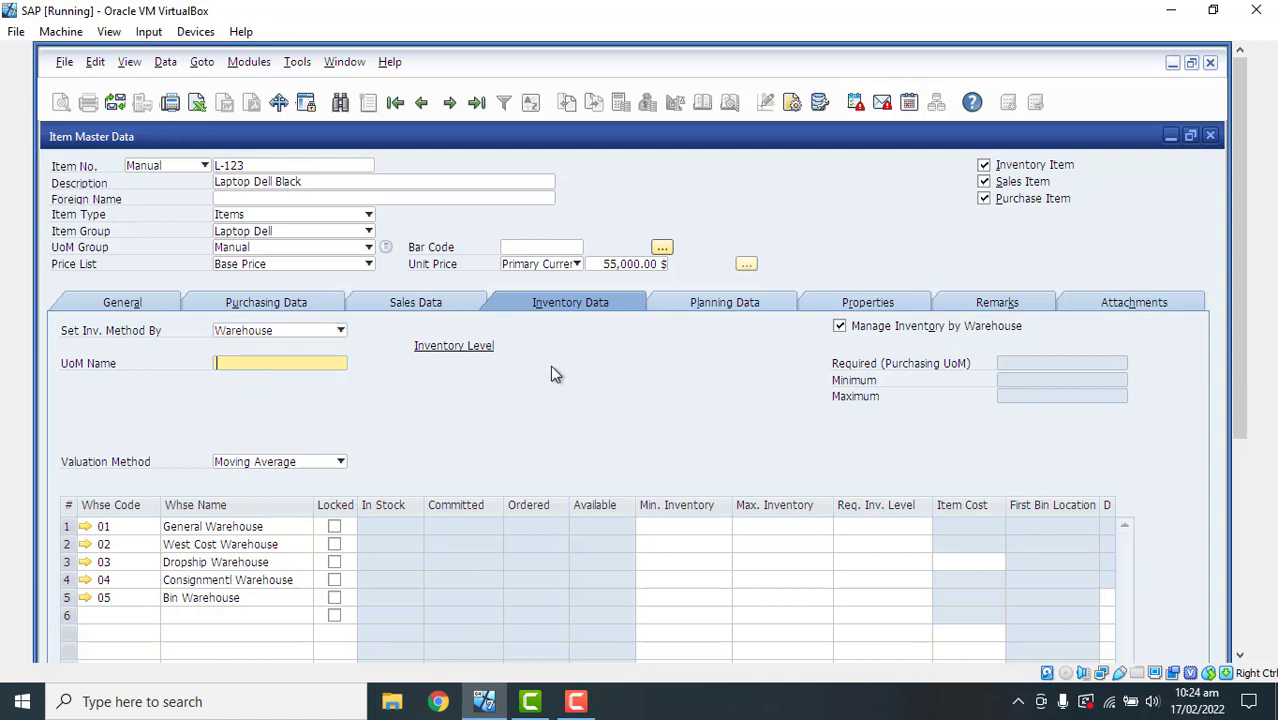
type("Pcs")
left_click(337, 464)
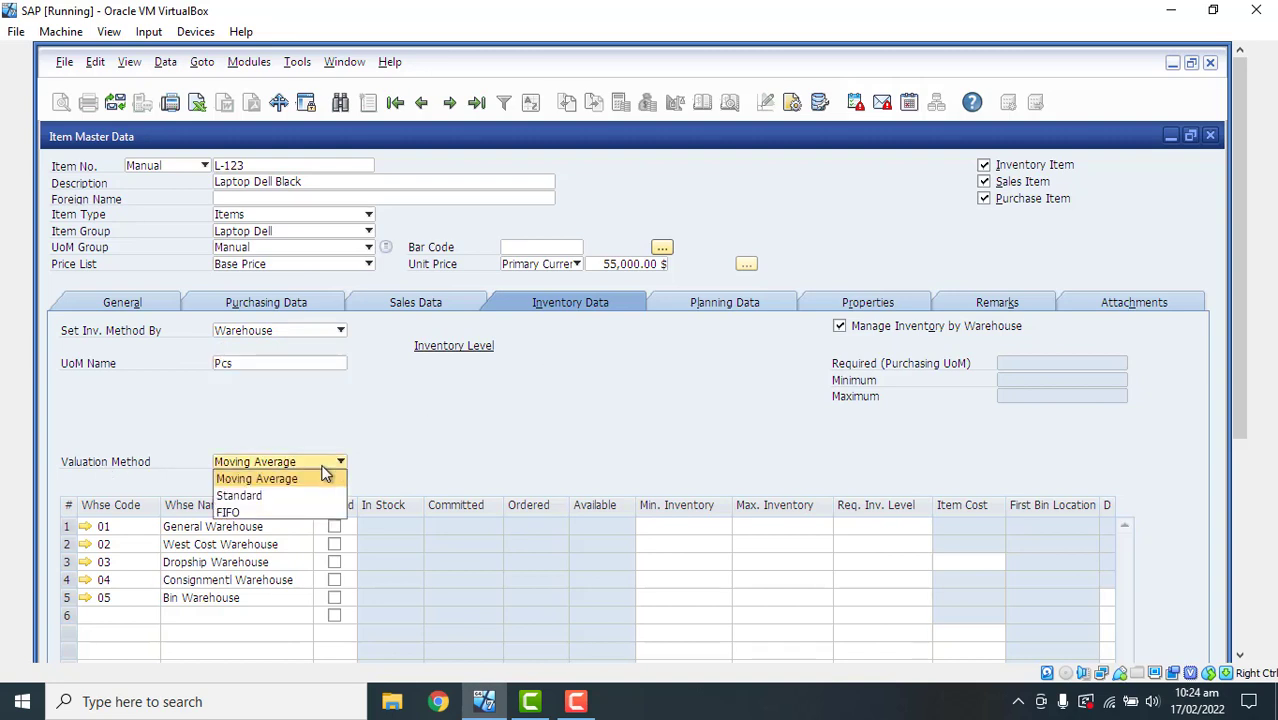
left_click(286, 482)
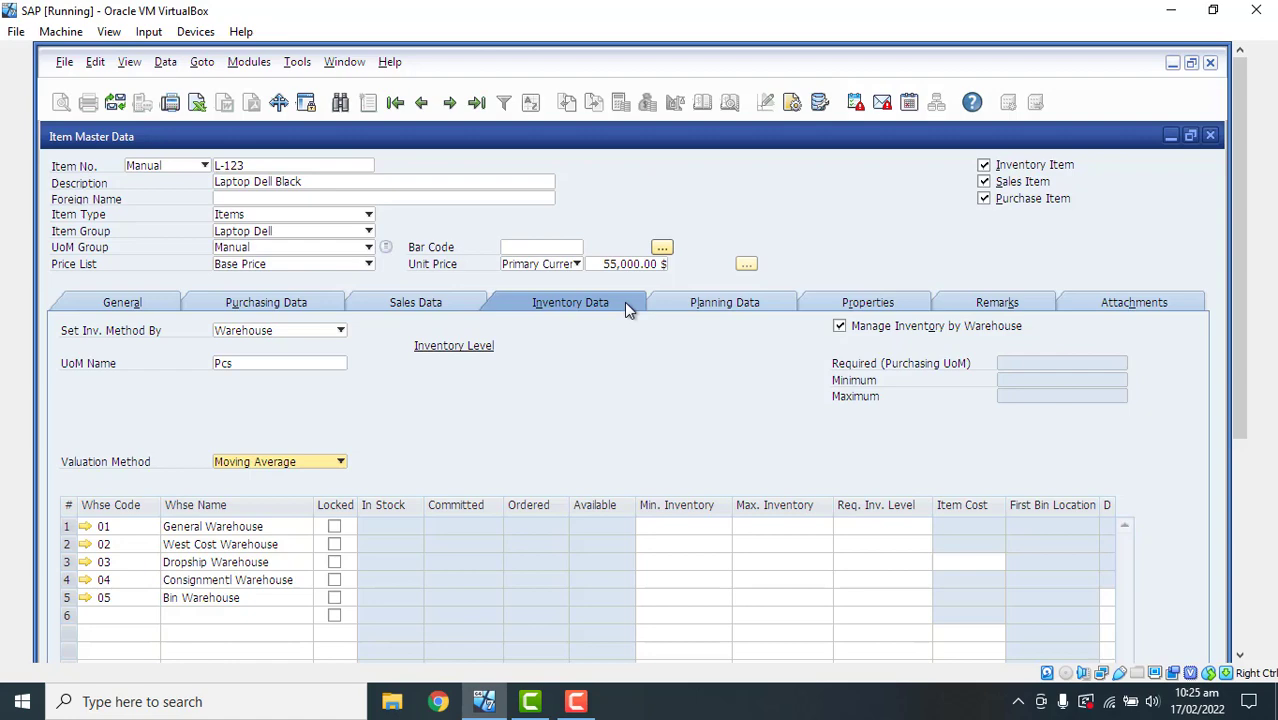
Step: Examine the item's planning data, the list of item properties and the remarks area
left_click(713, 305)
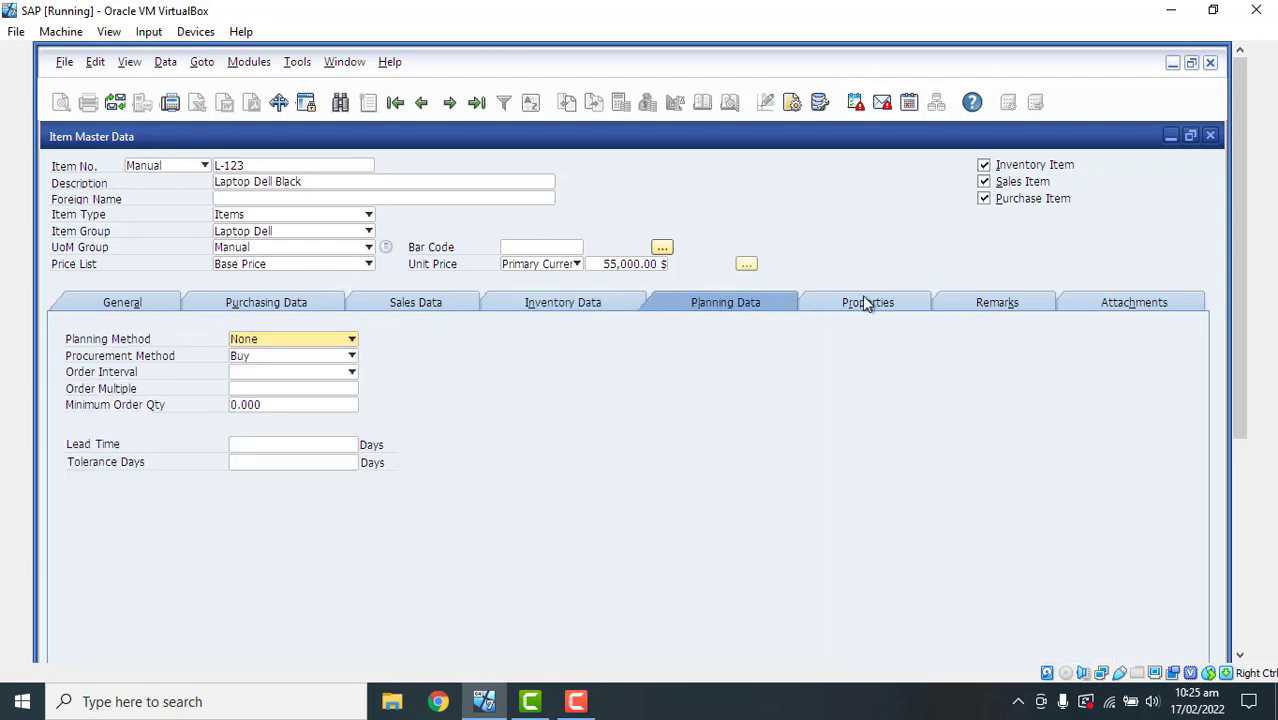
left_click(860, 303)
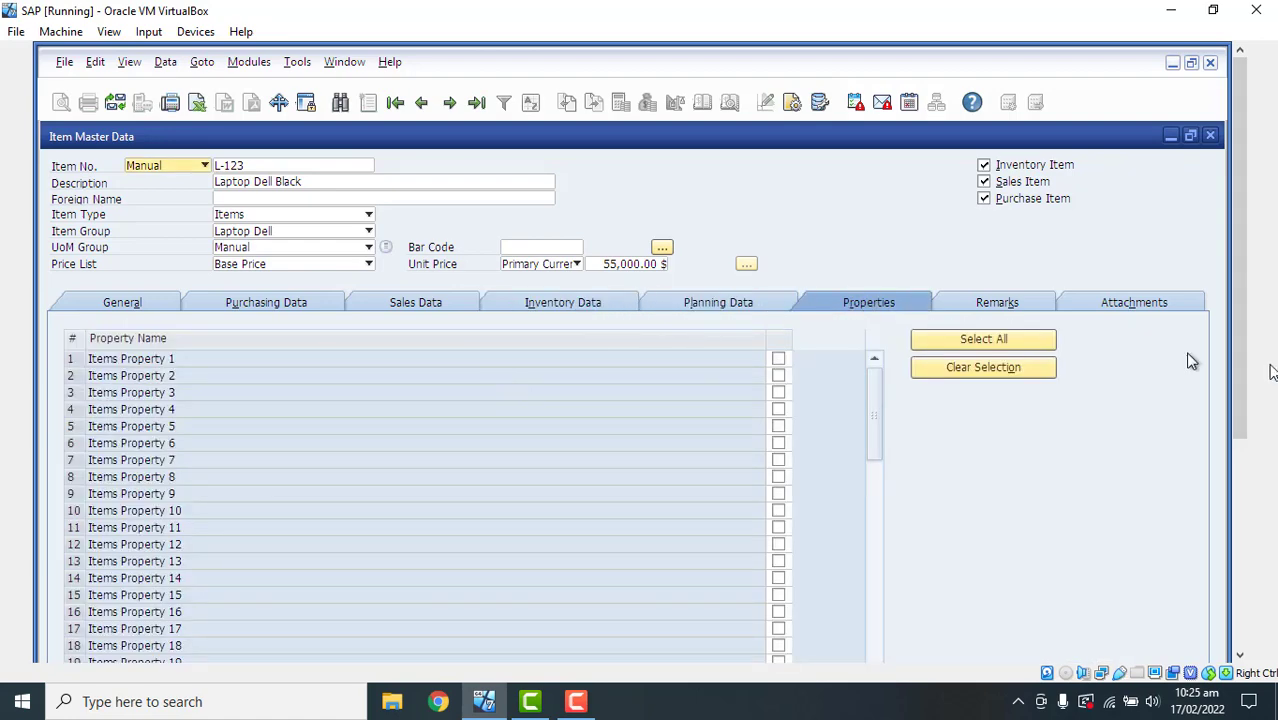
scroll(1190, 361, "down", 2)
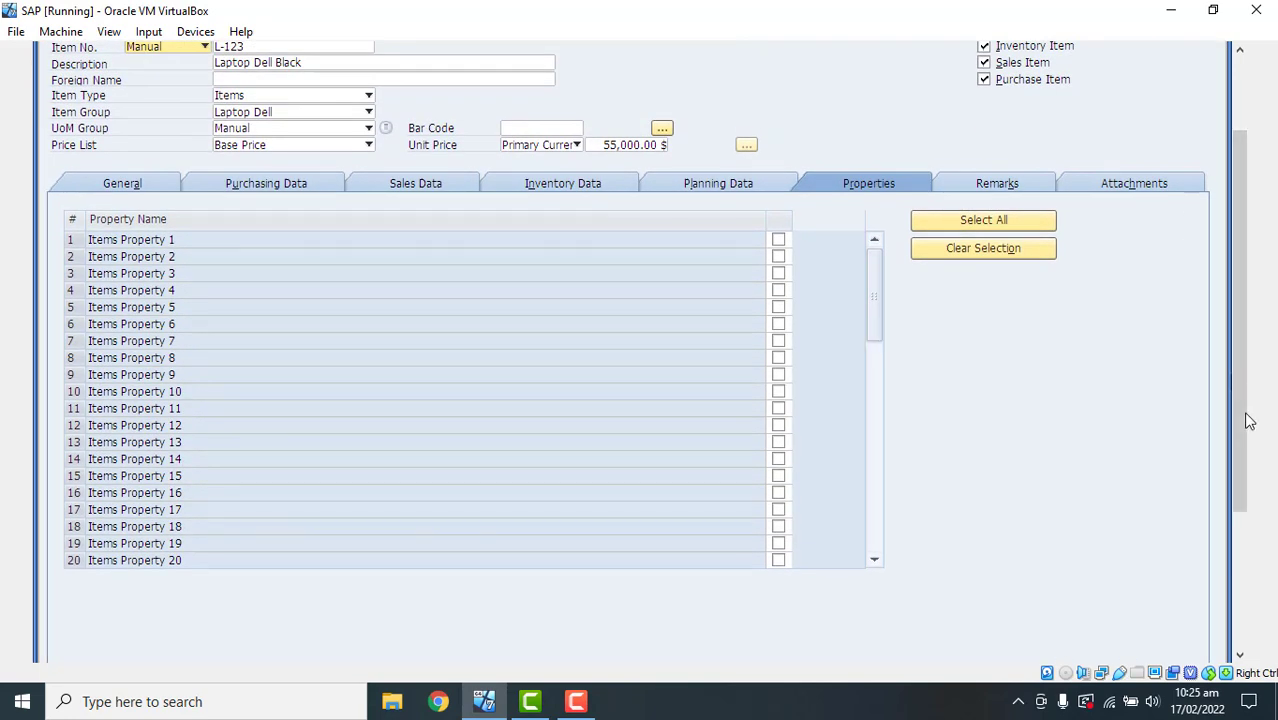
scroll(1249, 421, "up", 2)
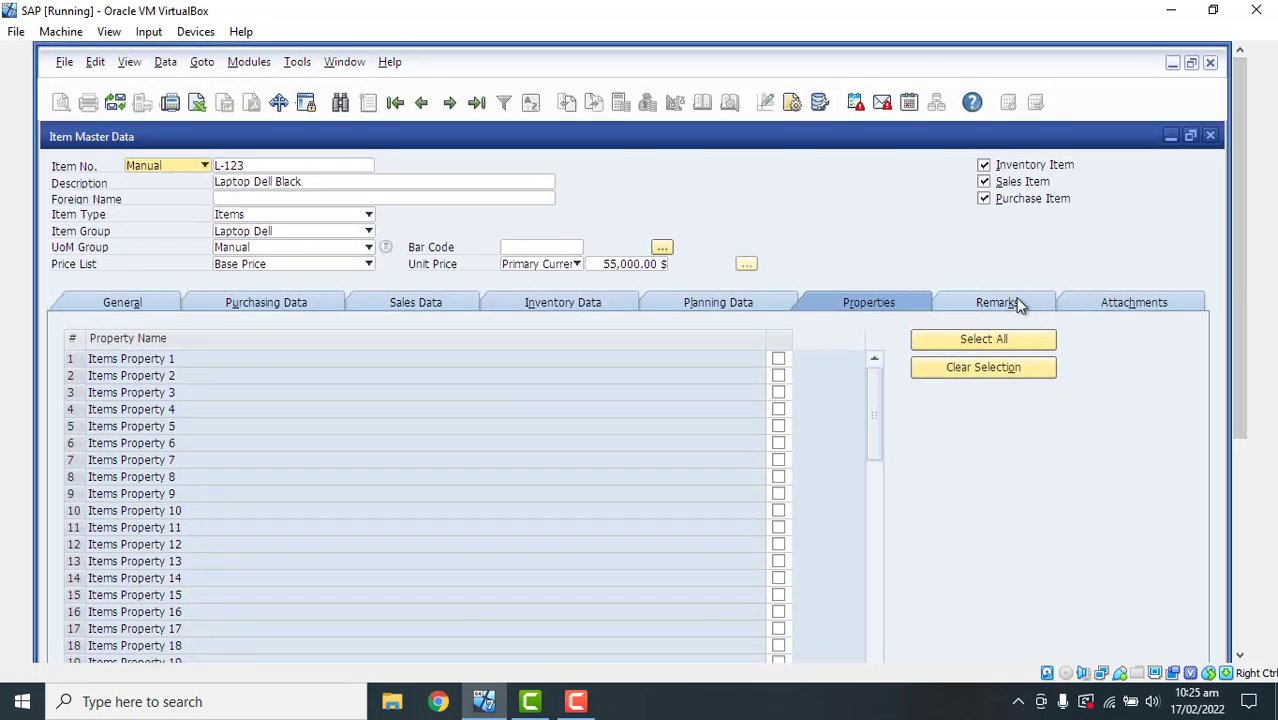
left_click(1018, 305)
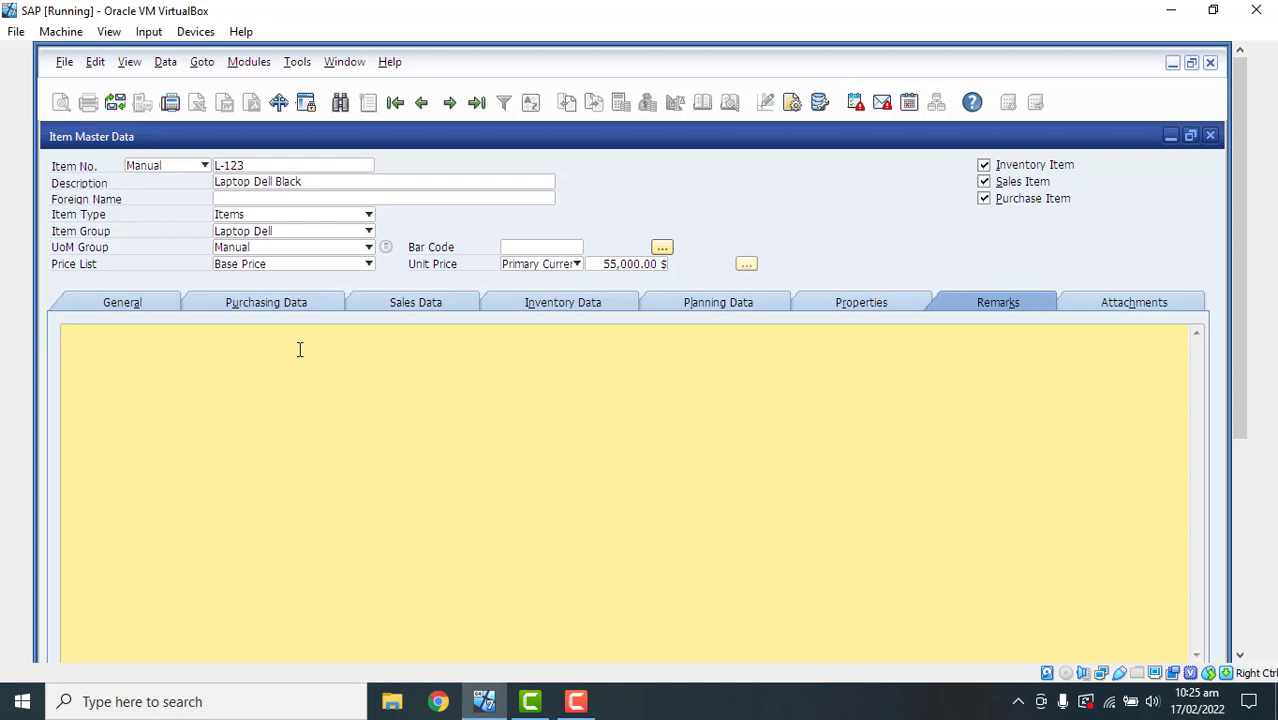
Step: Review the attachments and general data of item L-123, and add the item master record
left_click(1130, 306)
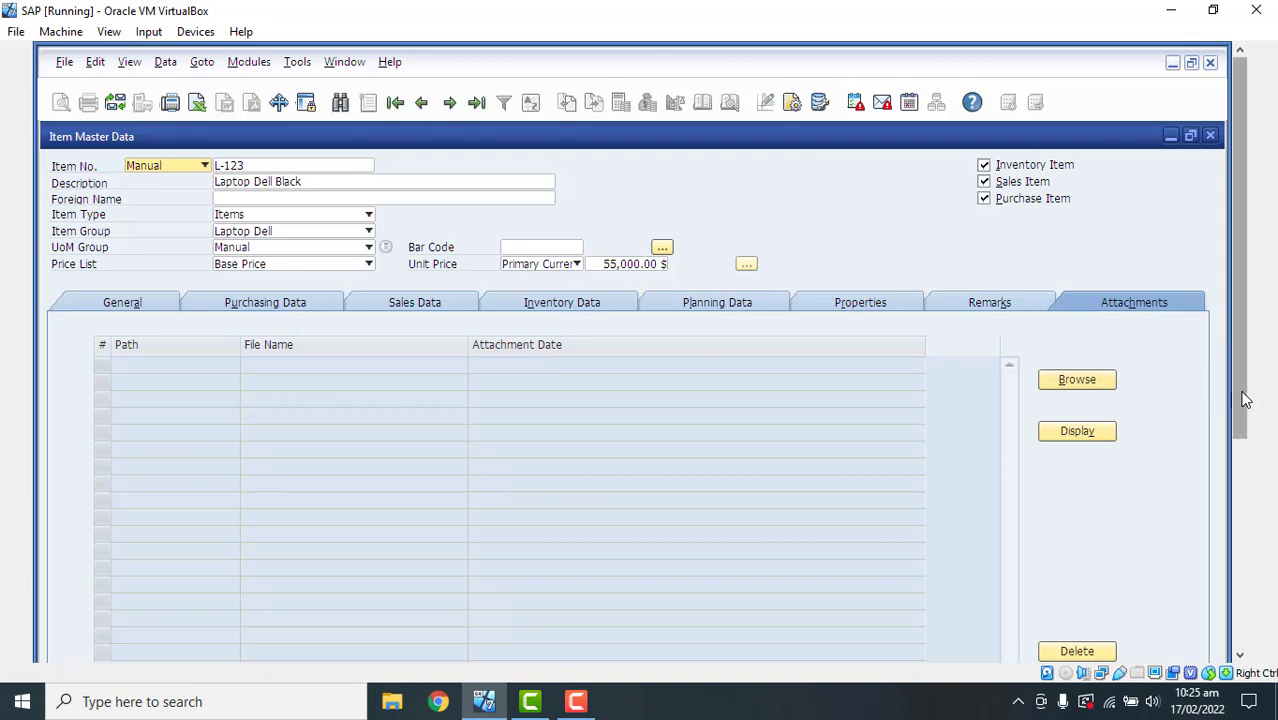
left_click_drag(1240, 400, 1238, 358)
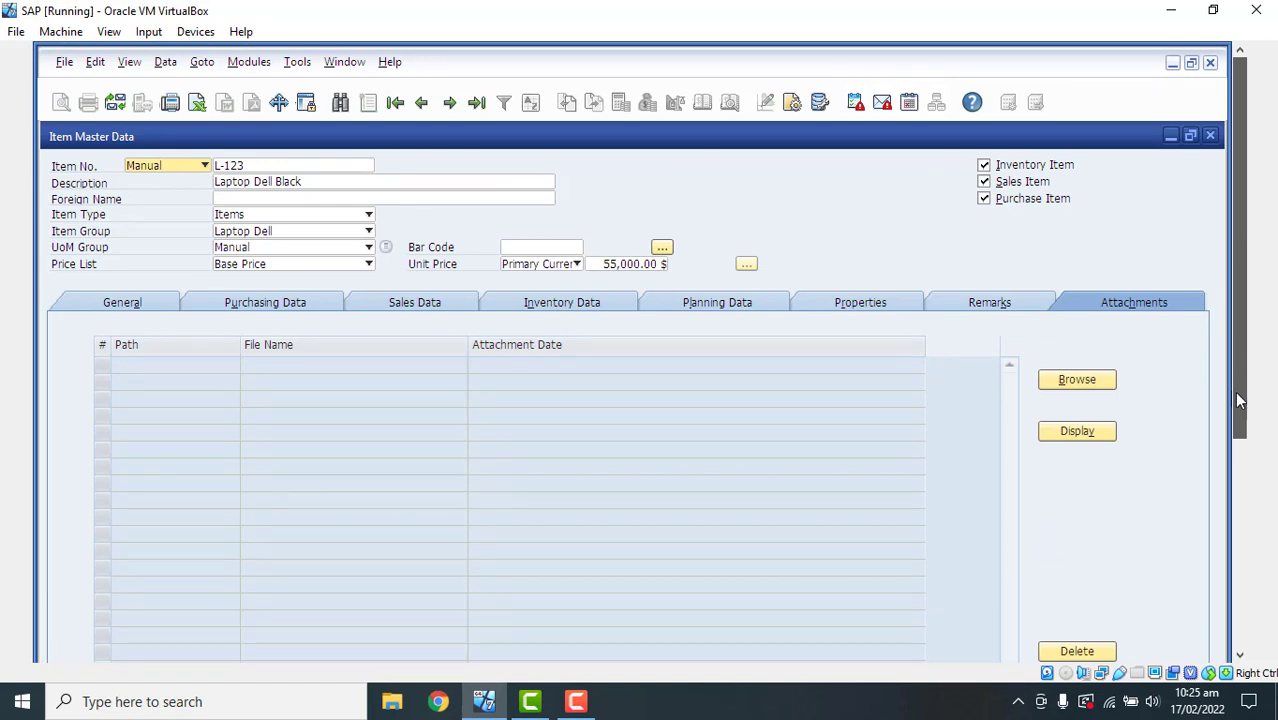
left_click(135, 304)
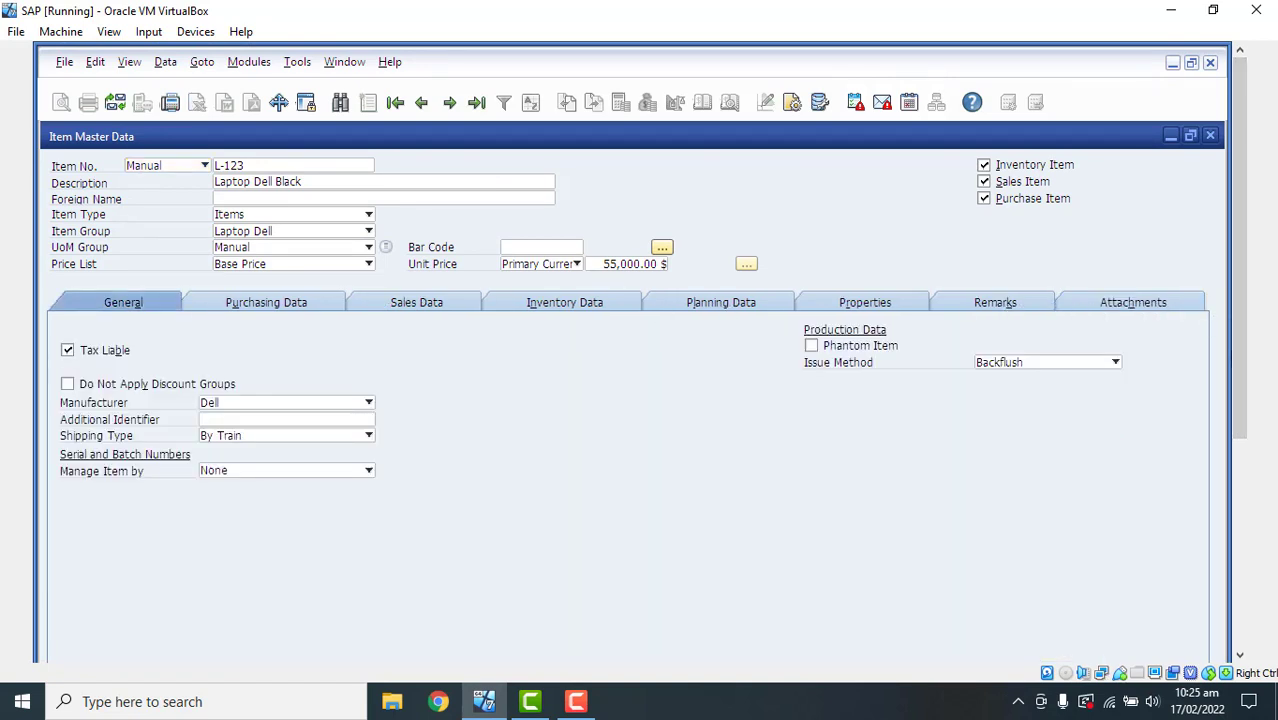
mouse_move(1244, 372)
left_mouse_down()
mouse_move(1248, 552)
mouse_move(1238, 349)
left_mouse_up()
left_click_drag(1237, 281, 1233, 495)
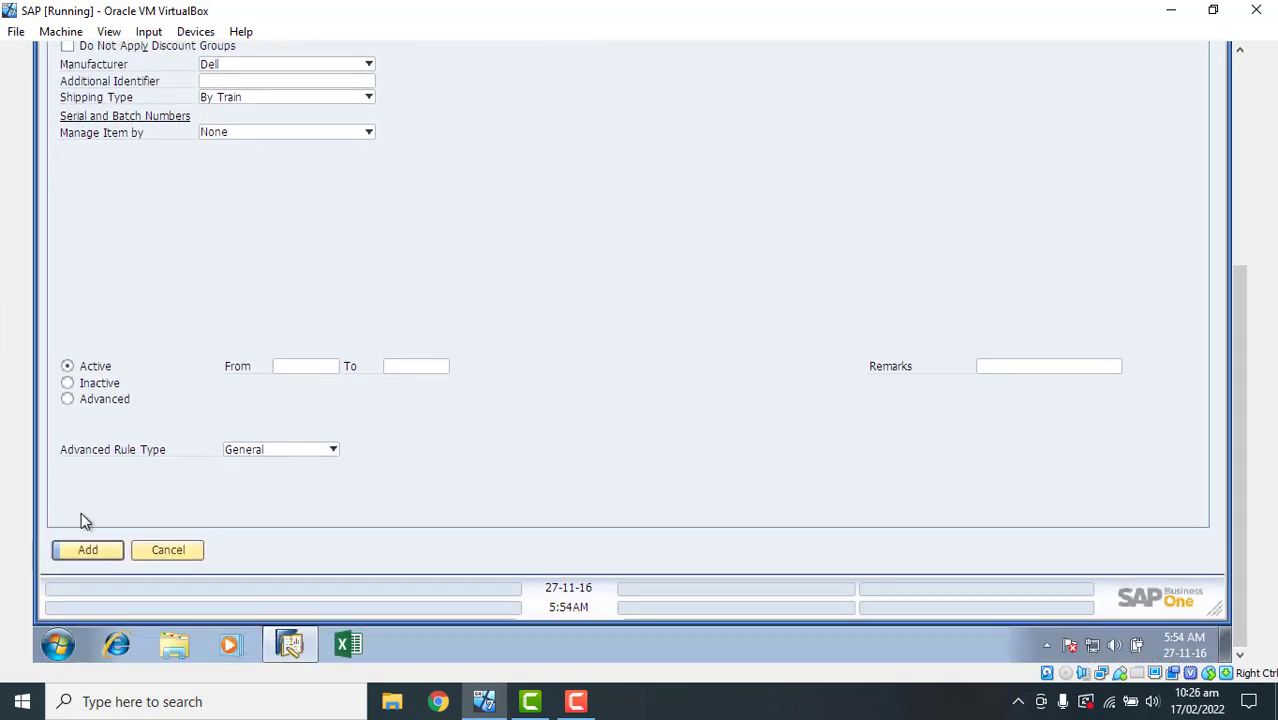
left_click(88, 550)
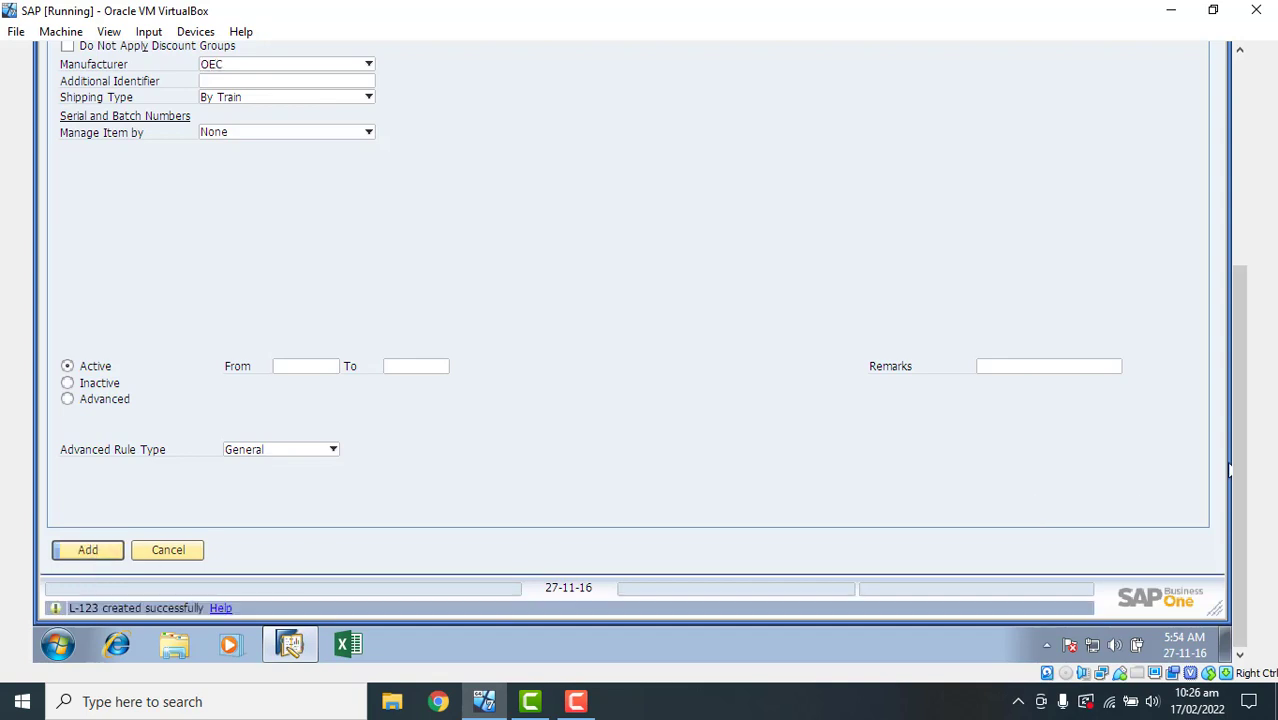
Step: Find the item master record L-123, check its data and close the record
left_click_drag(1237, 488, 1228, 239)
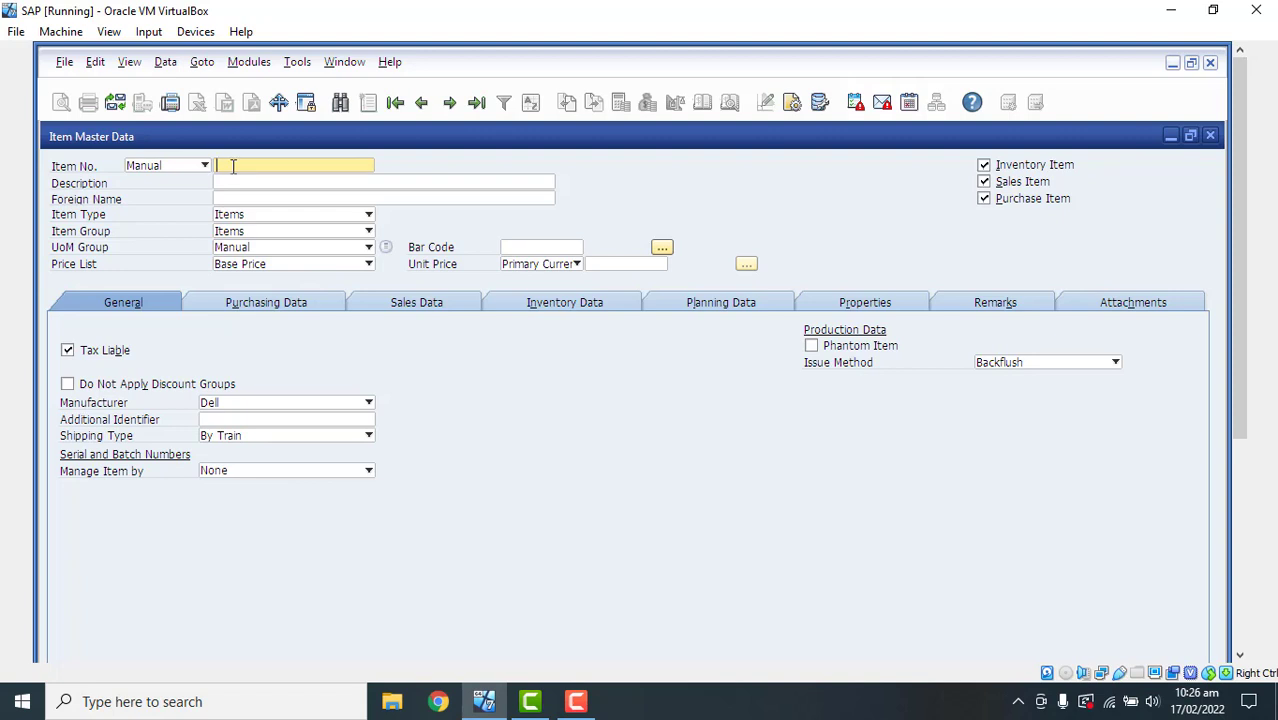
key("ctrl+f")
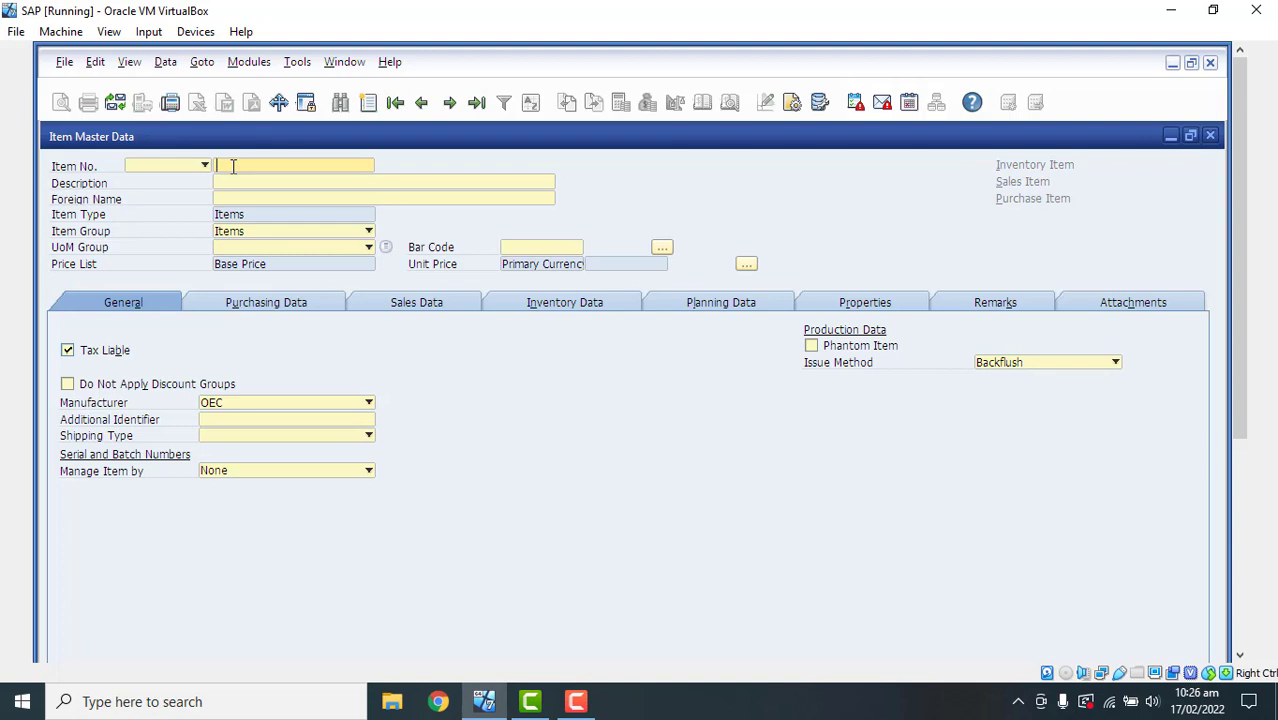
type("L-123")
key("Return")
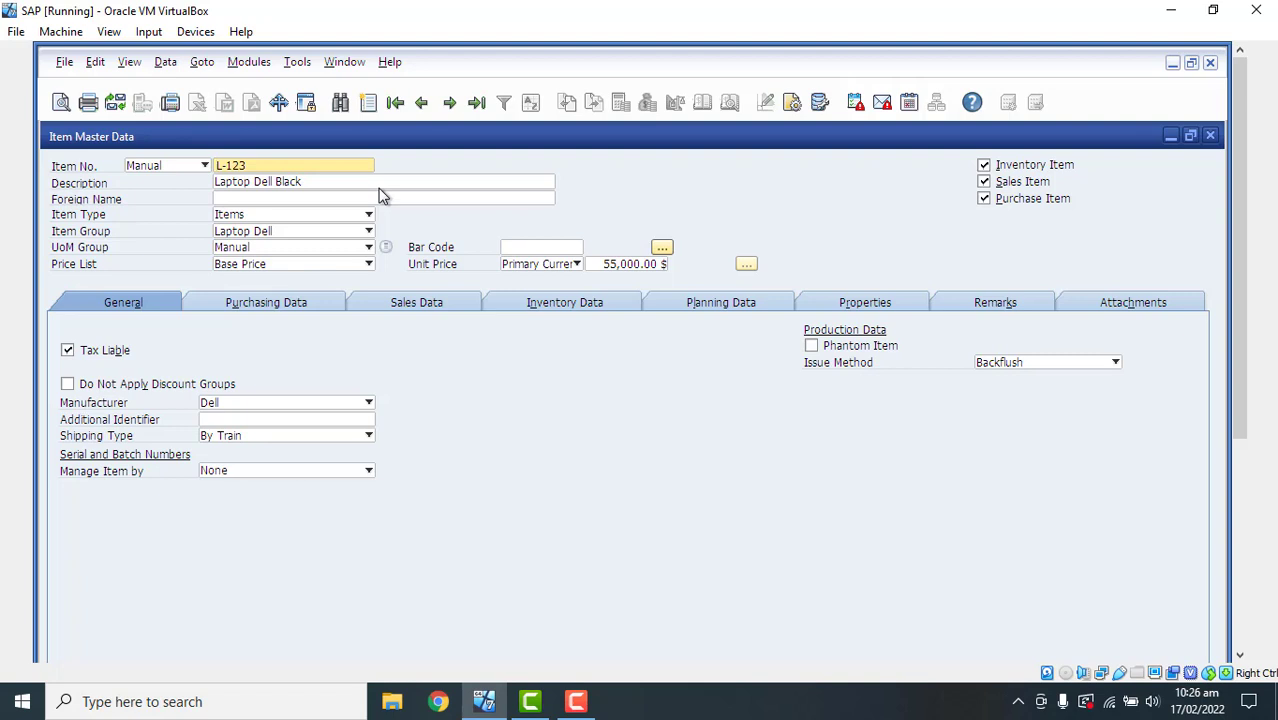
key("Escape")
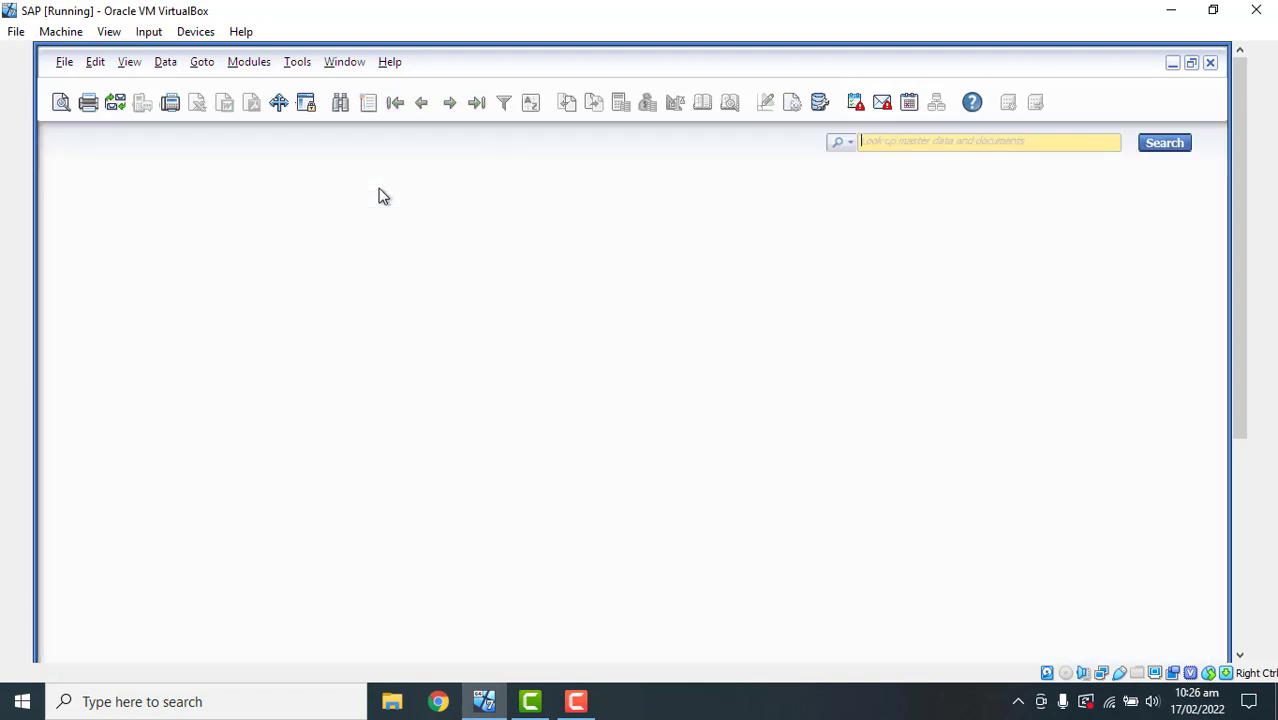
Step: Open a new Inventory Opening Balance document and go to its Ref. 2 field
left_click(250, 62)
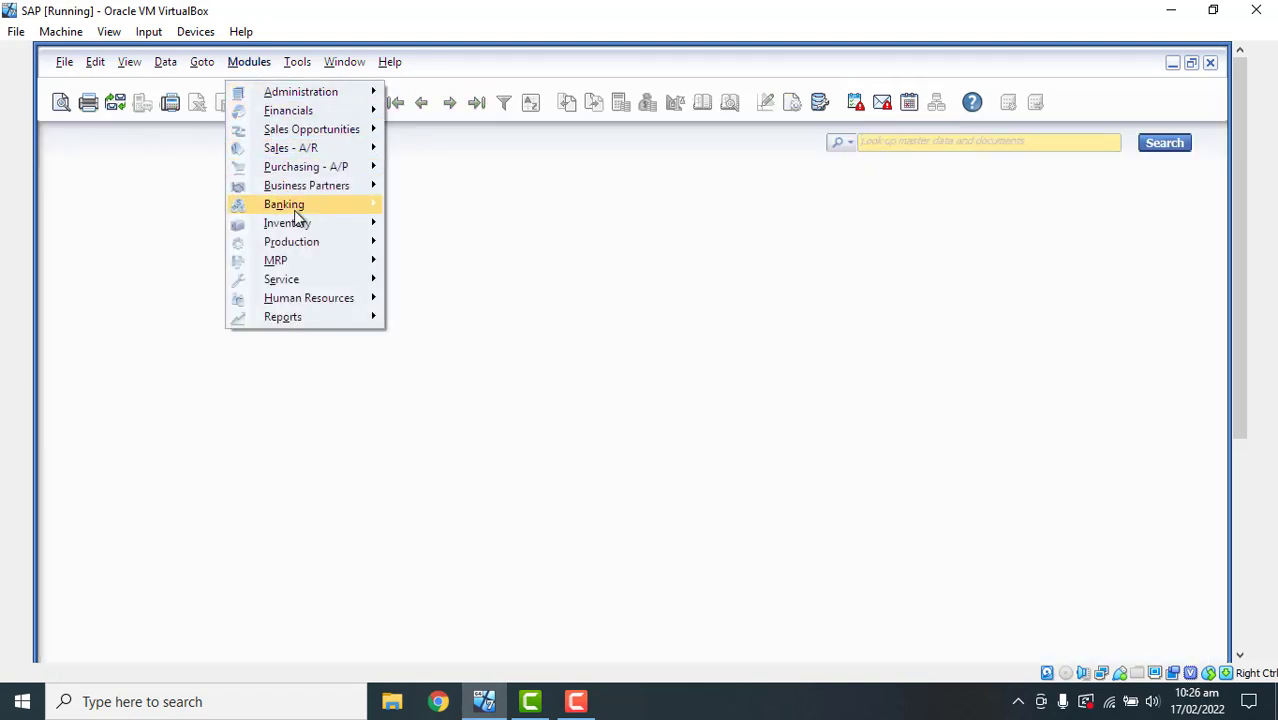
mouse_move(297, 223)
mouse_move(470, 297)
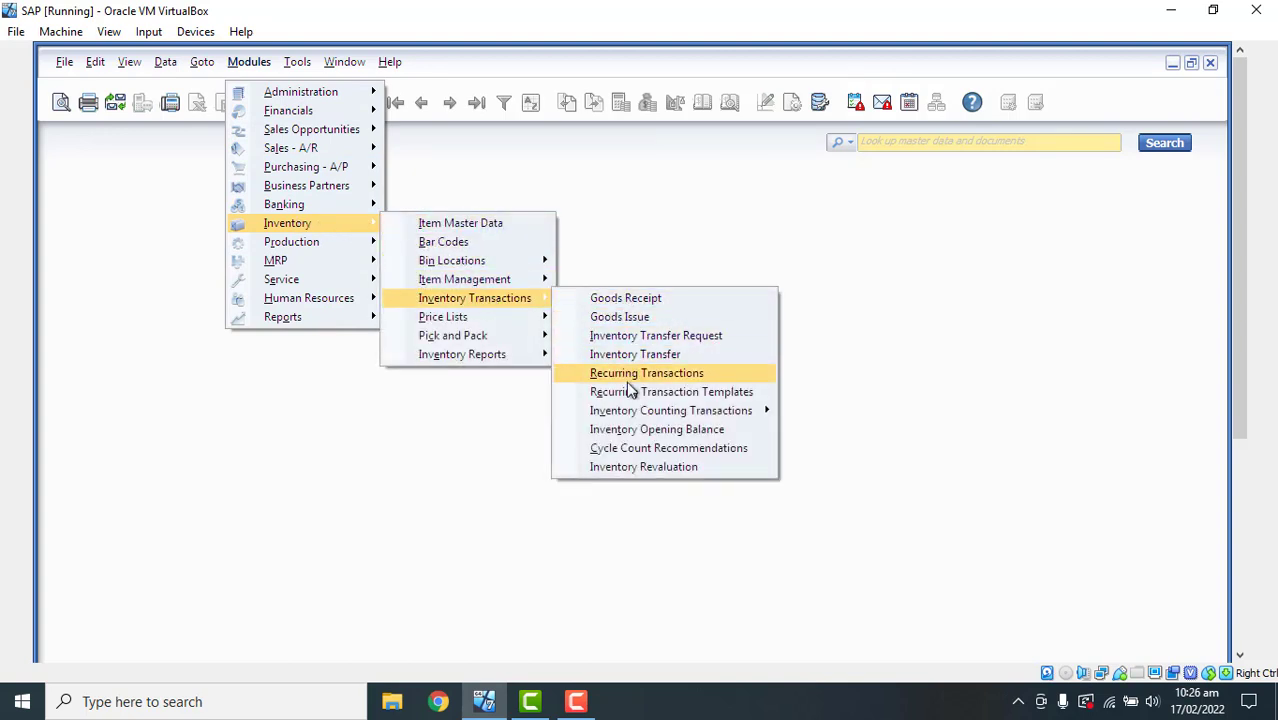
left_click(640, 431)
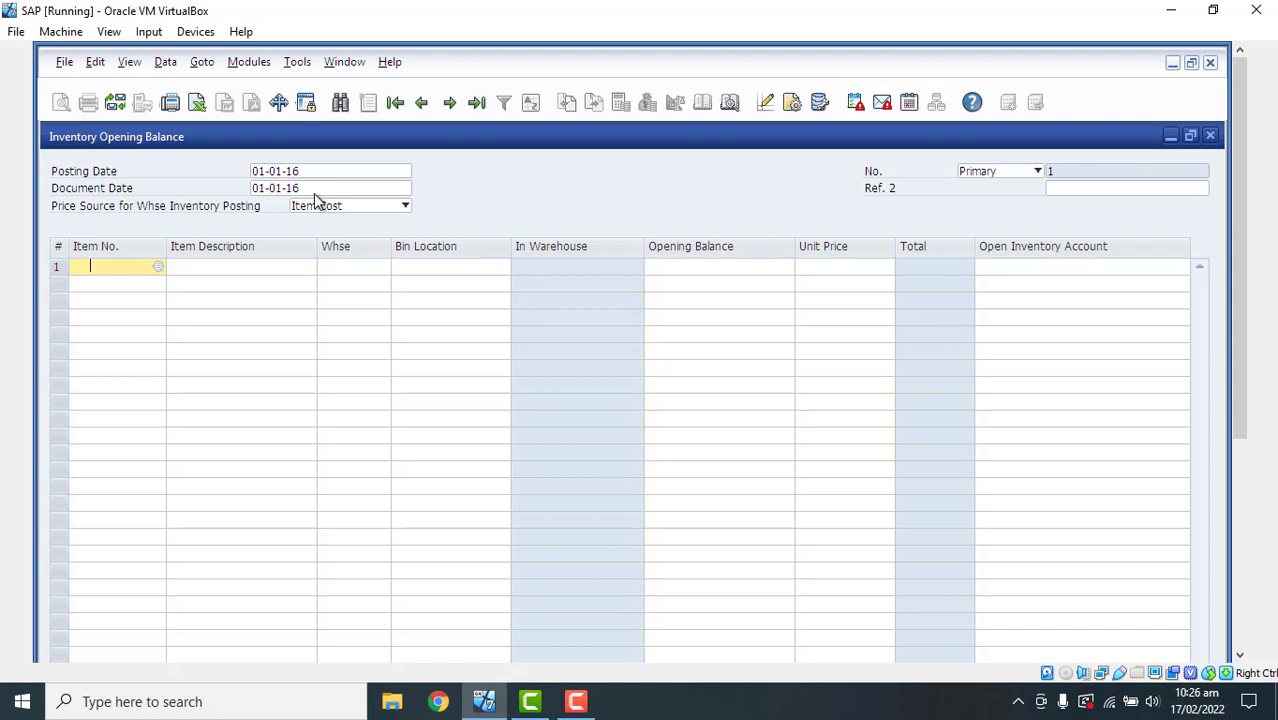
left_click(1110, 193)
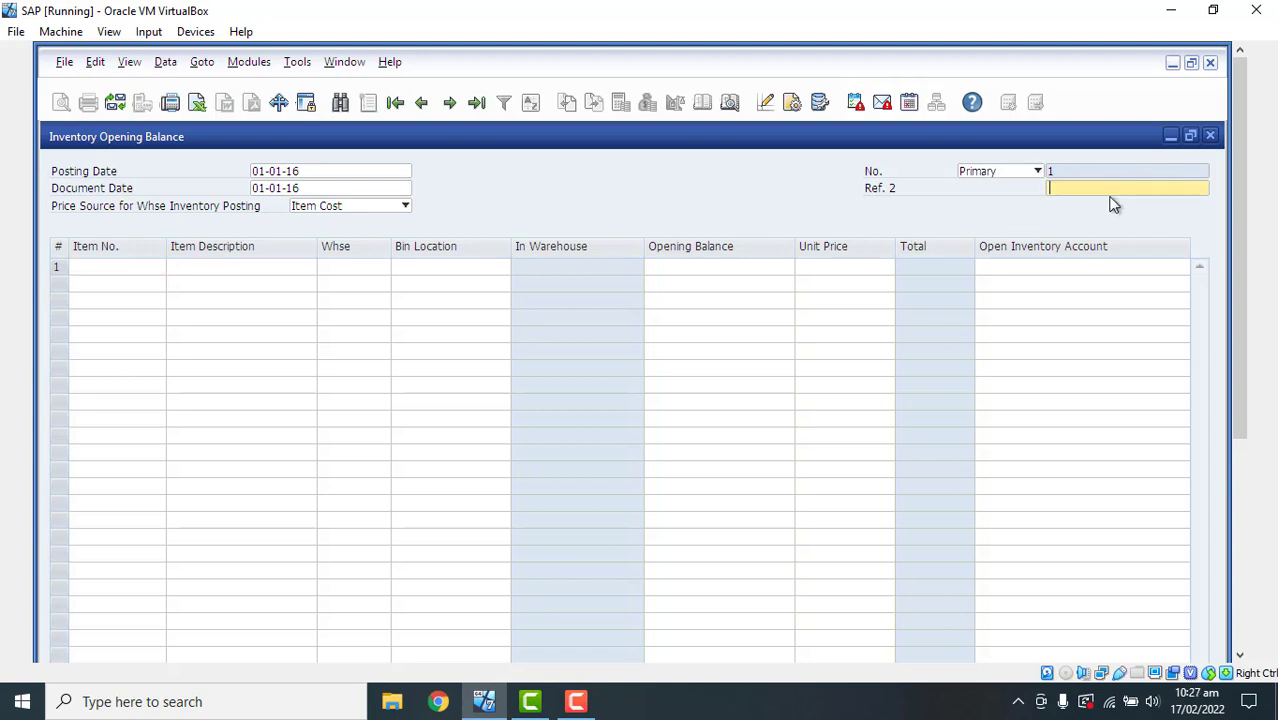
type("Opening Bal")
key("BackSpace")
key("BackSpace")
key("BackSpace")
key("BackSpace")
key("BackSpace")
key("BackSpace")
key("BackSpace")
key("BackSpace")
key("BackSpace")
key("BackSpace")
key("BackSpace")
Step: Set Ref. 2 to "Inv OB" and enter item L-123 on the first line of the opening balance document
type("Inv OB")
left_click(124, 266)
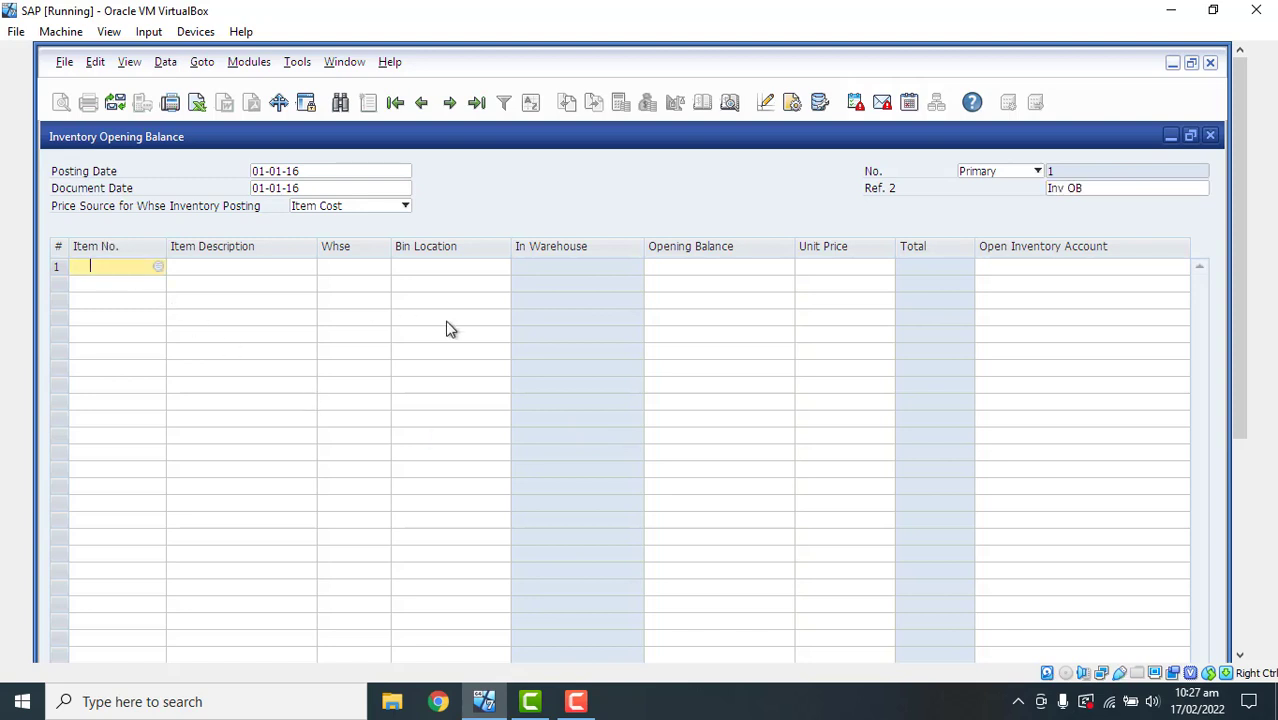
type("L")
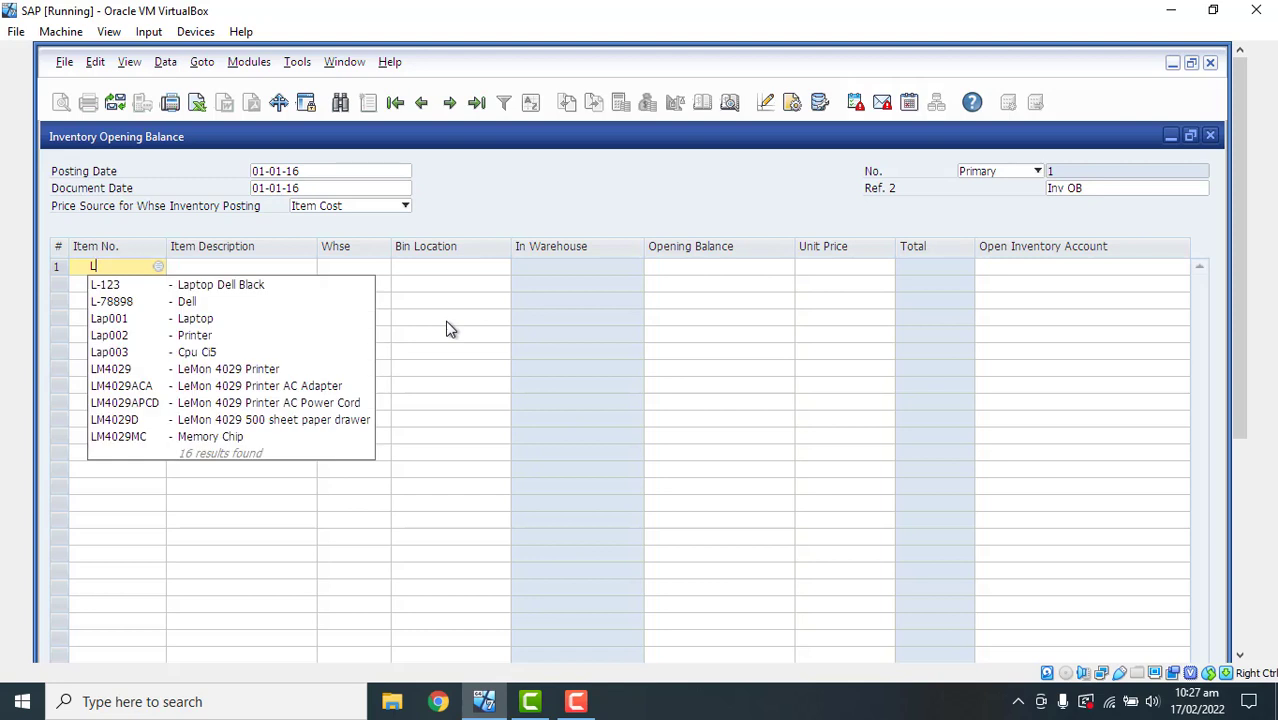
type("-123")
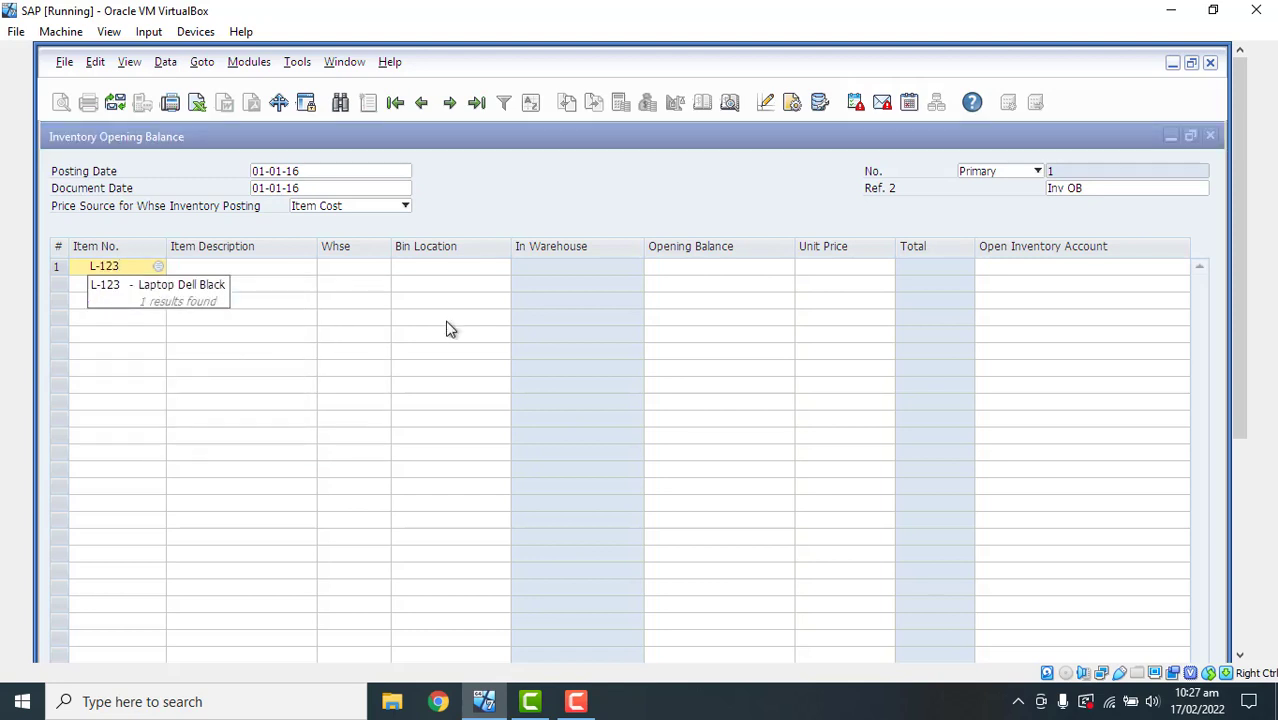
key("Tab")
left_click(278, 270)
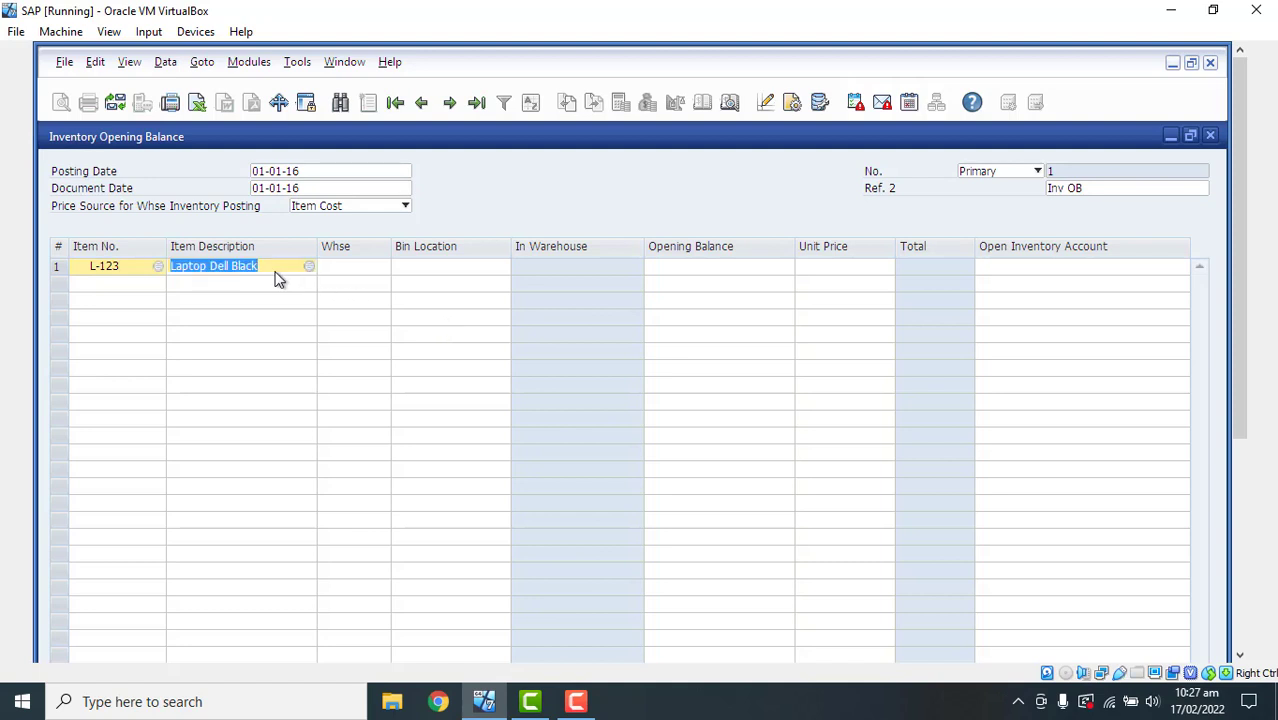
Step: Set the L-123 line's opening balance to 50 and its unit price to 55,000
left_click(692, 266)
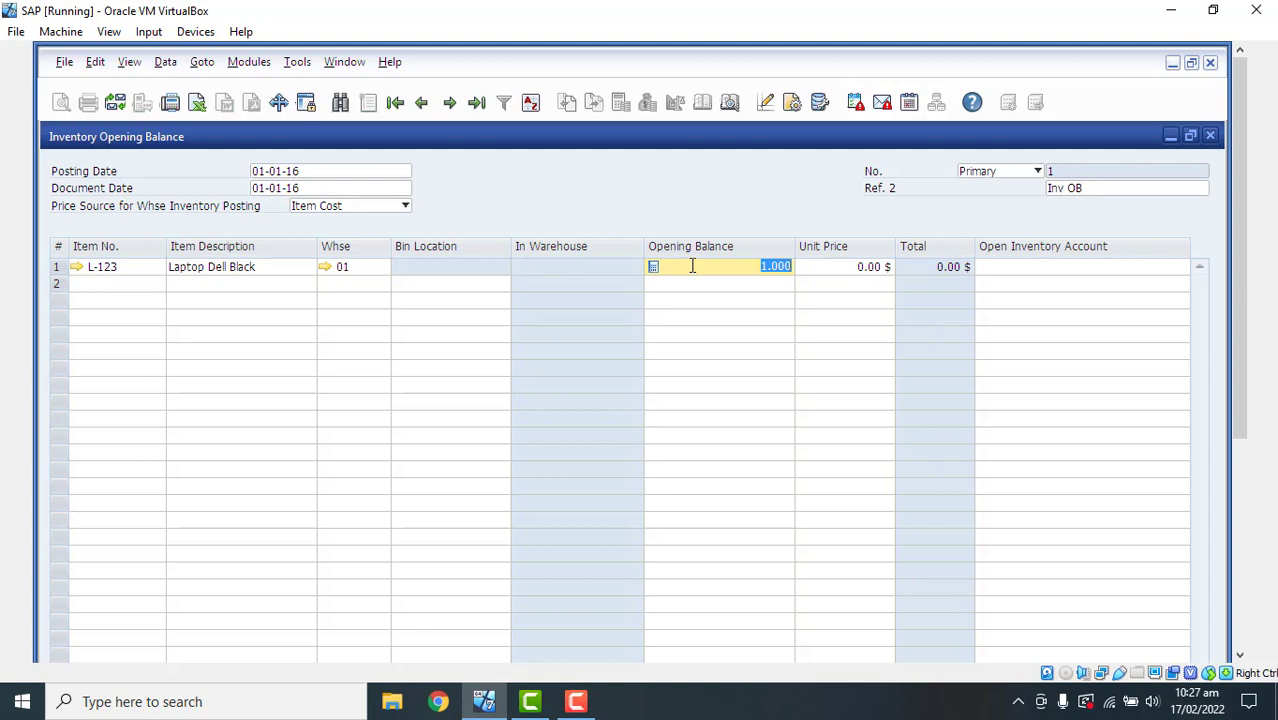
type("50")
key("Tab")
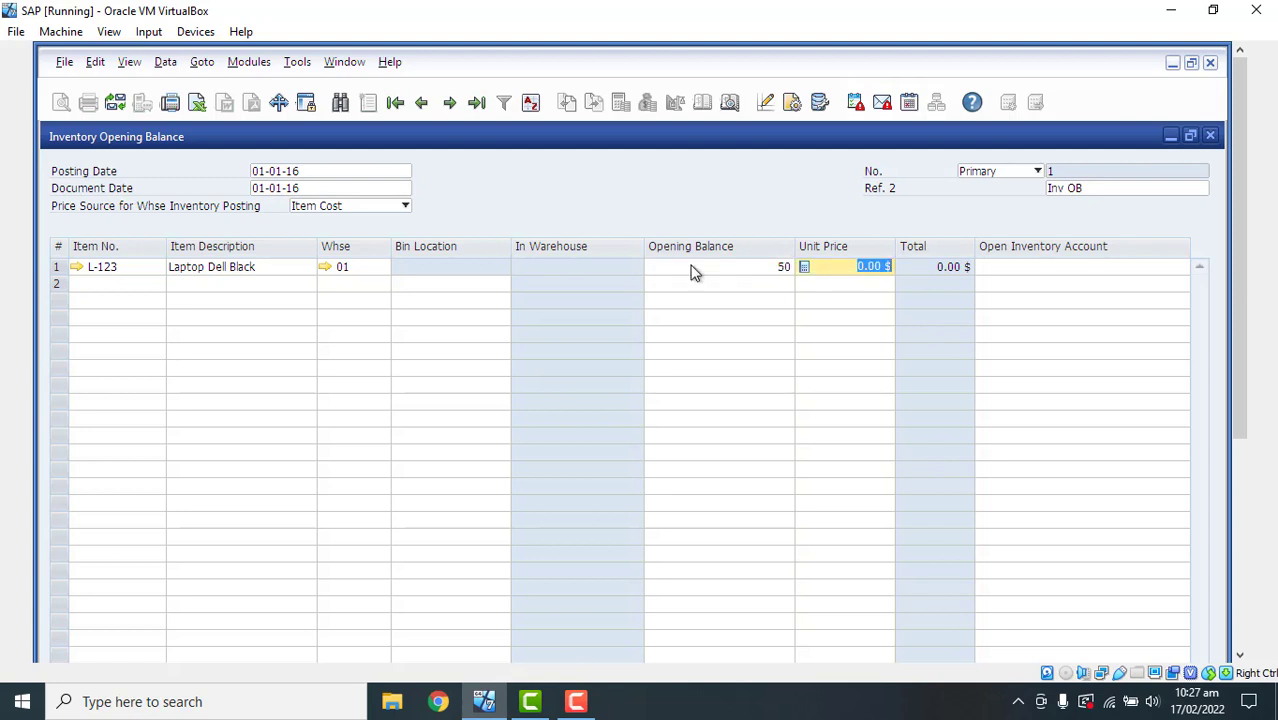
type("55,0")
type("000")
key("Tab")
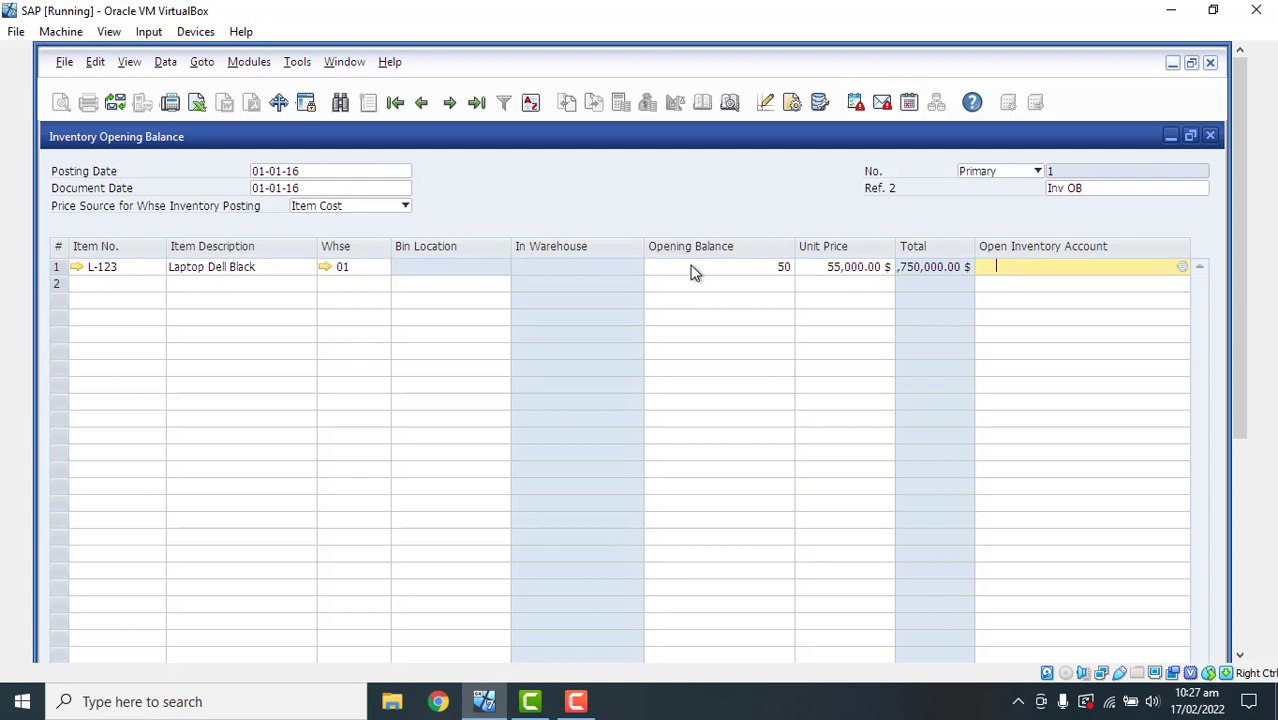
Step: Look up the equity accounts in the Chart of Accounts for the inventory opening account, and close the chart
left_click(245, 62)
mouse_move(293, 120)
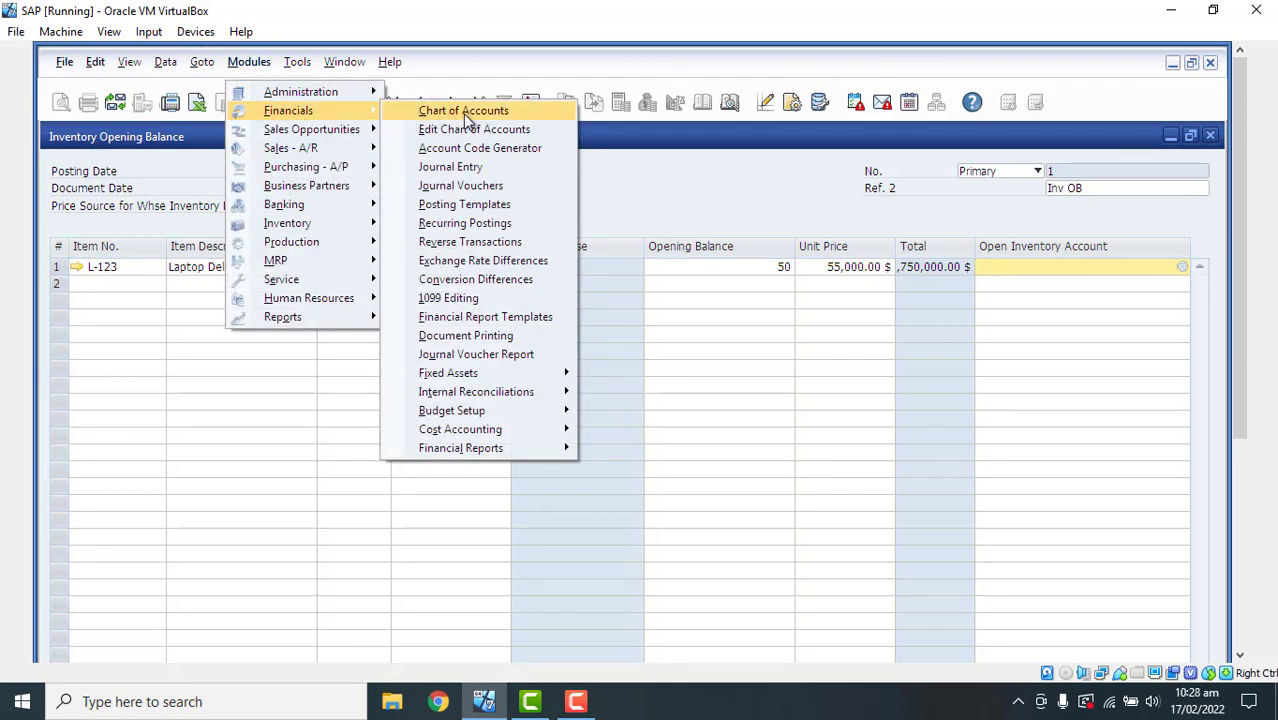
left_click(450, 110)
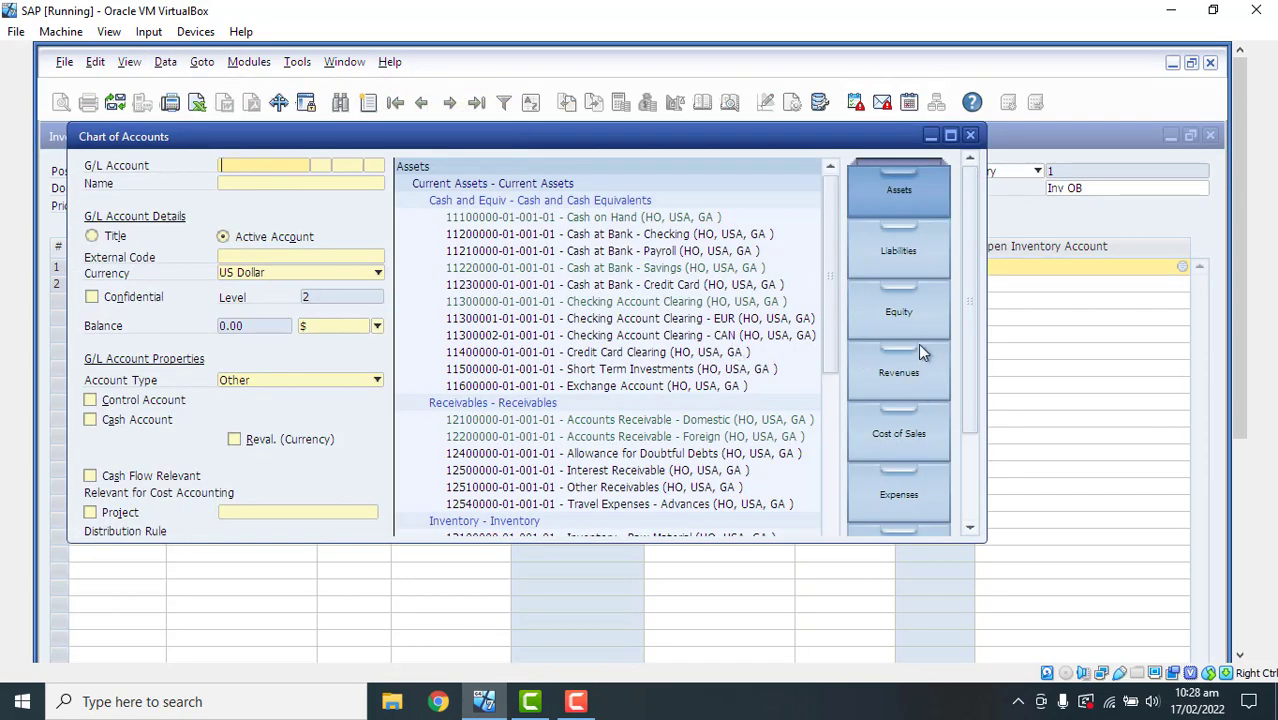
left_click(900, 318)
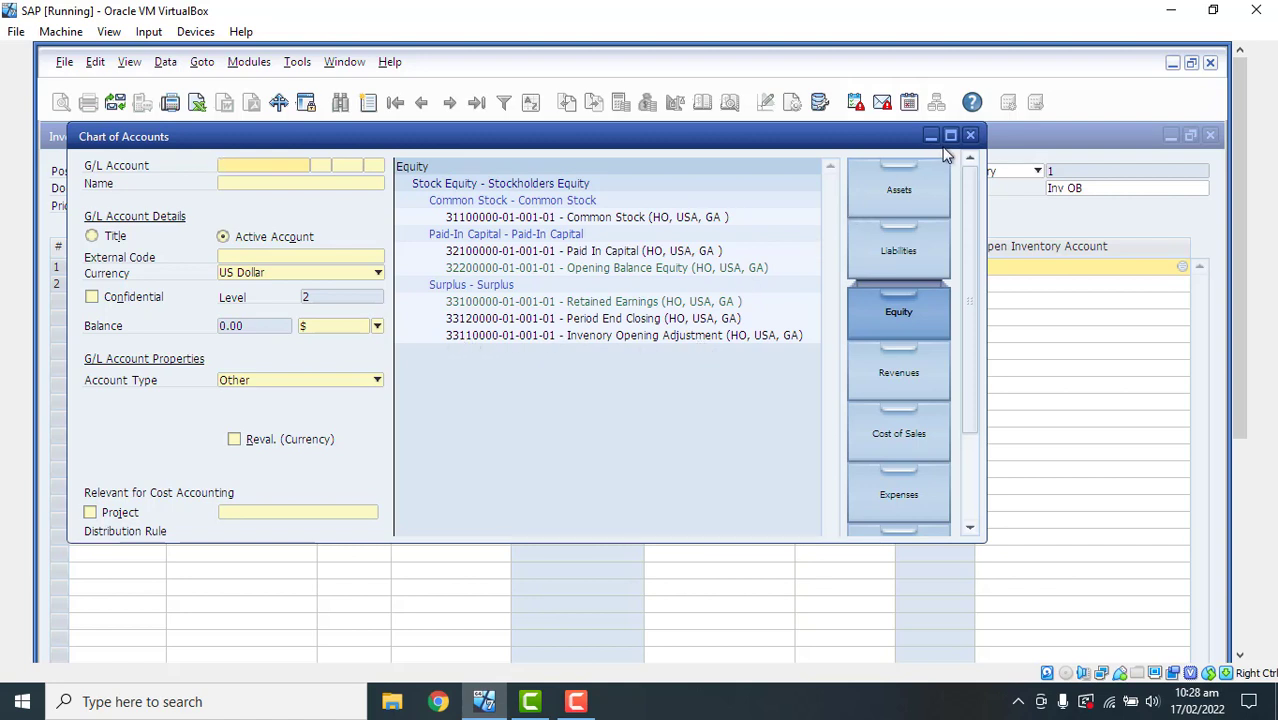
left_click(970, 135)
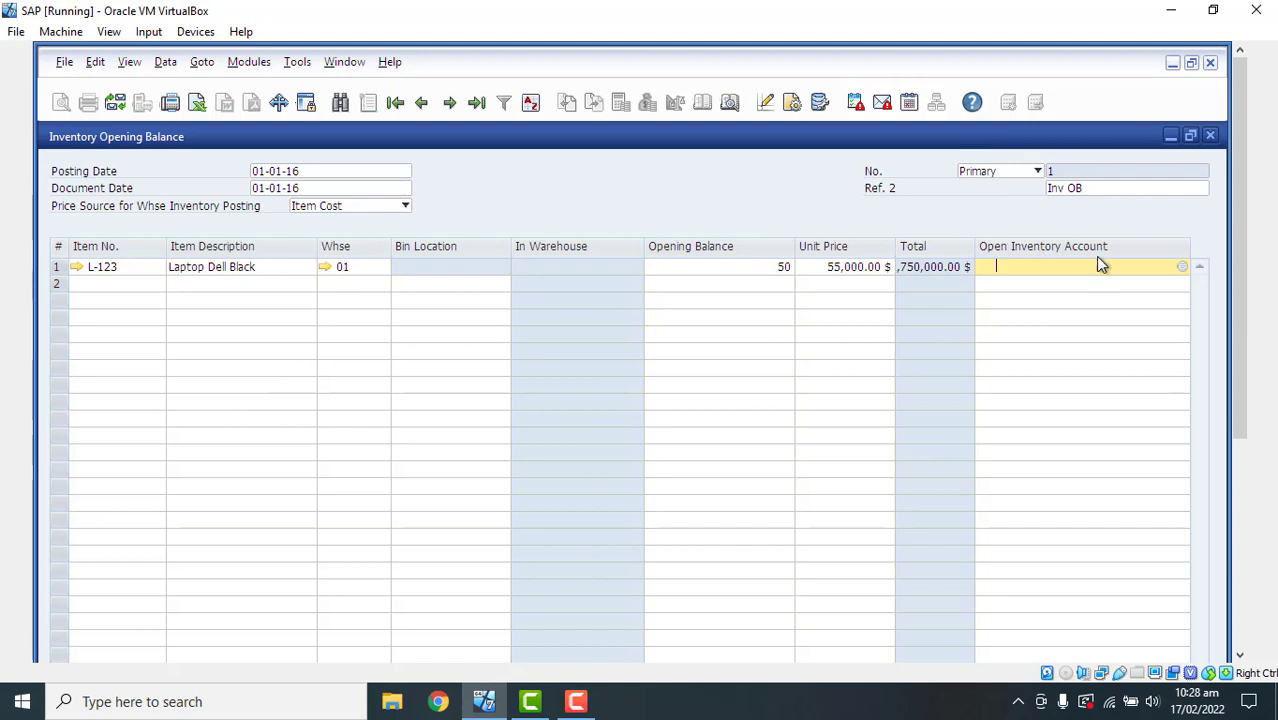
Step: Assign the Invenory Opening Adjustment account as the line's open inventory account and add the opening balance document without remarks
type("3311")
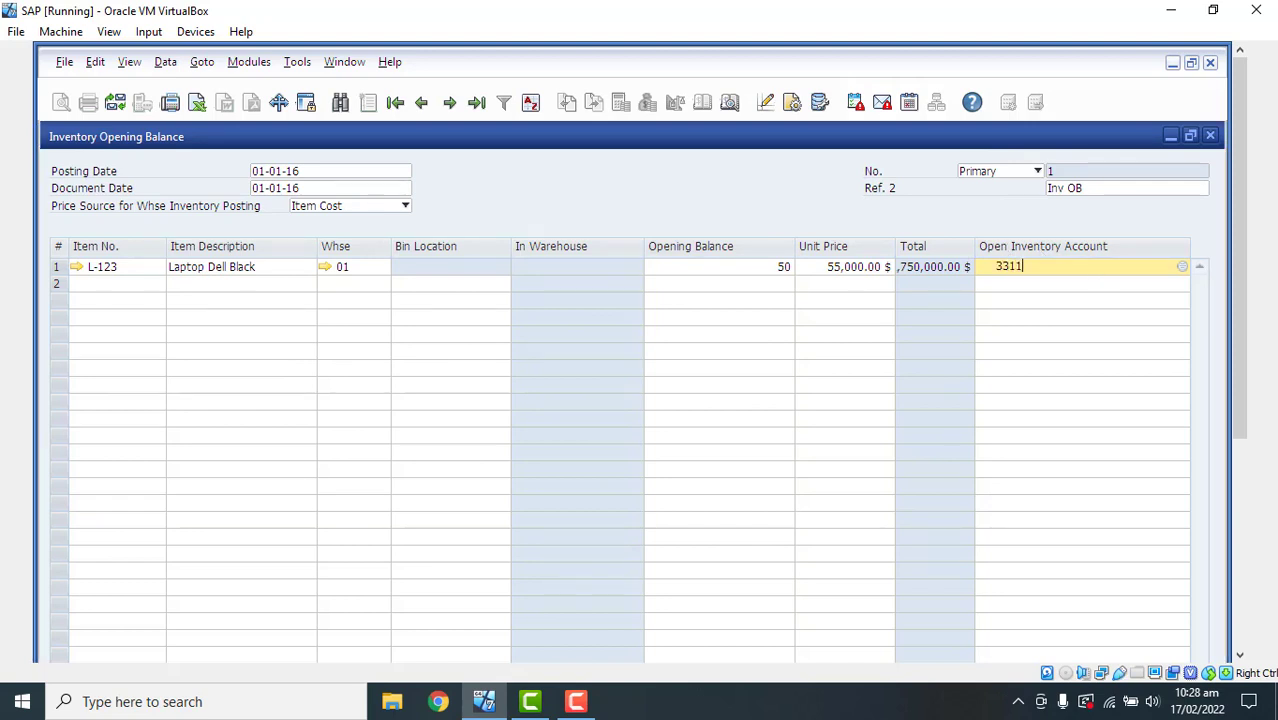
key("Tab")
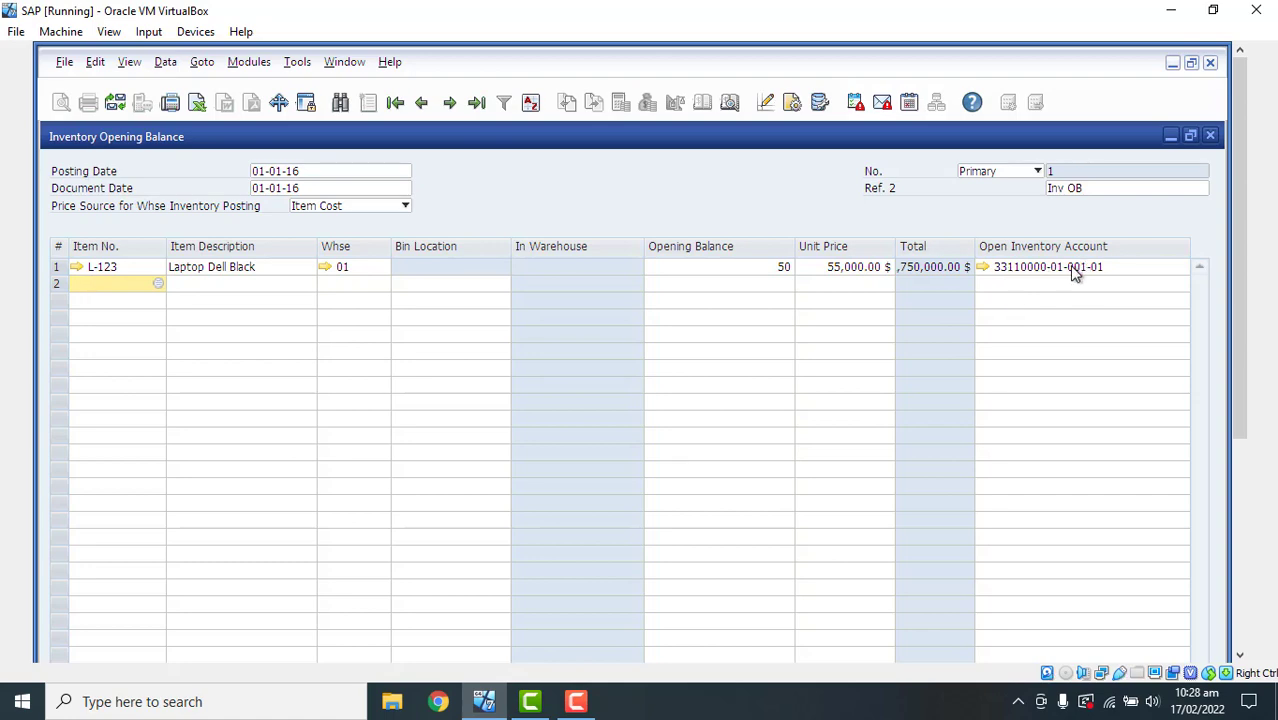
left_click_drag(1237, 354, 1233, 548)
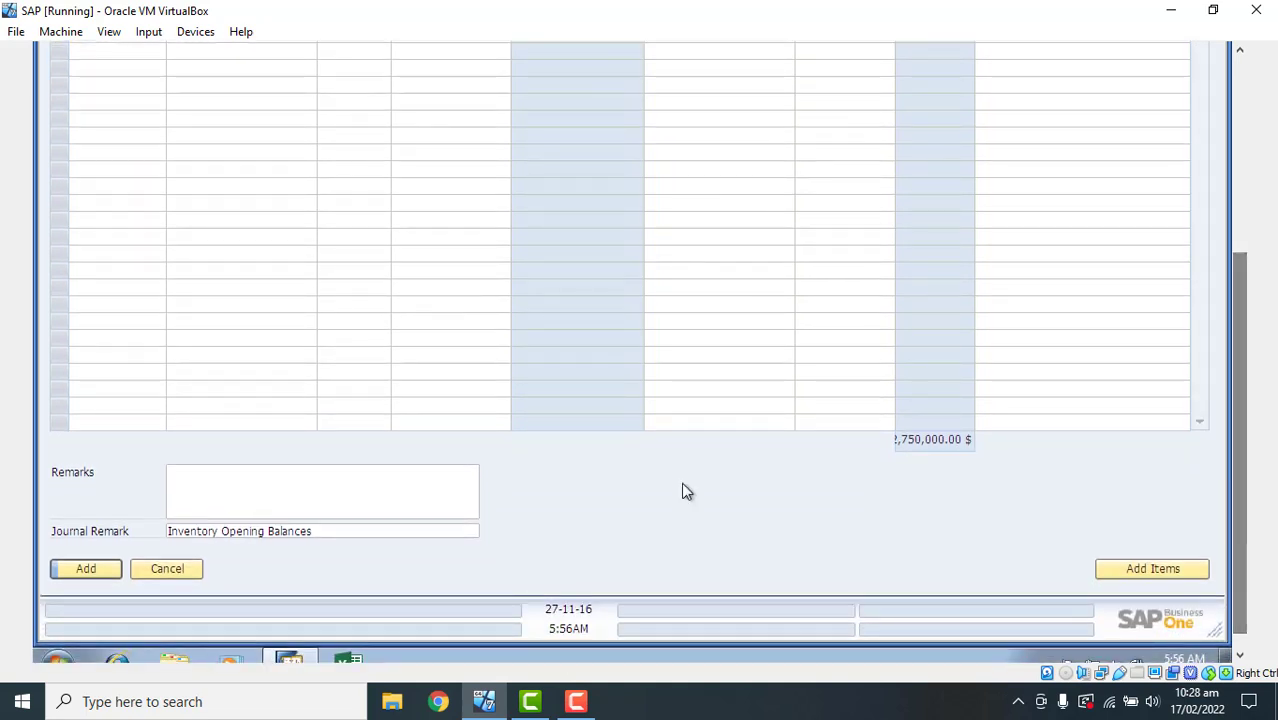
left_click(229, 478)
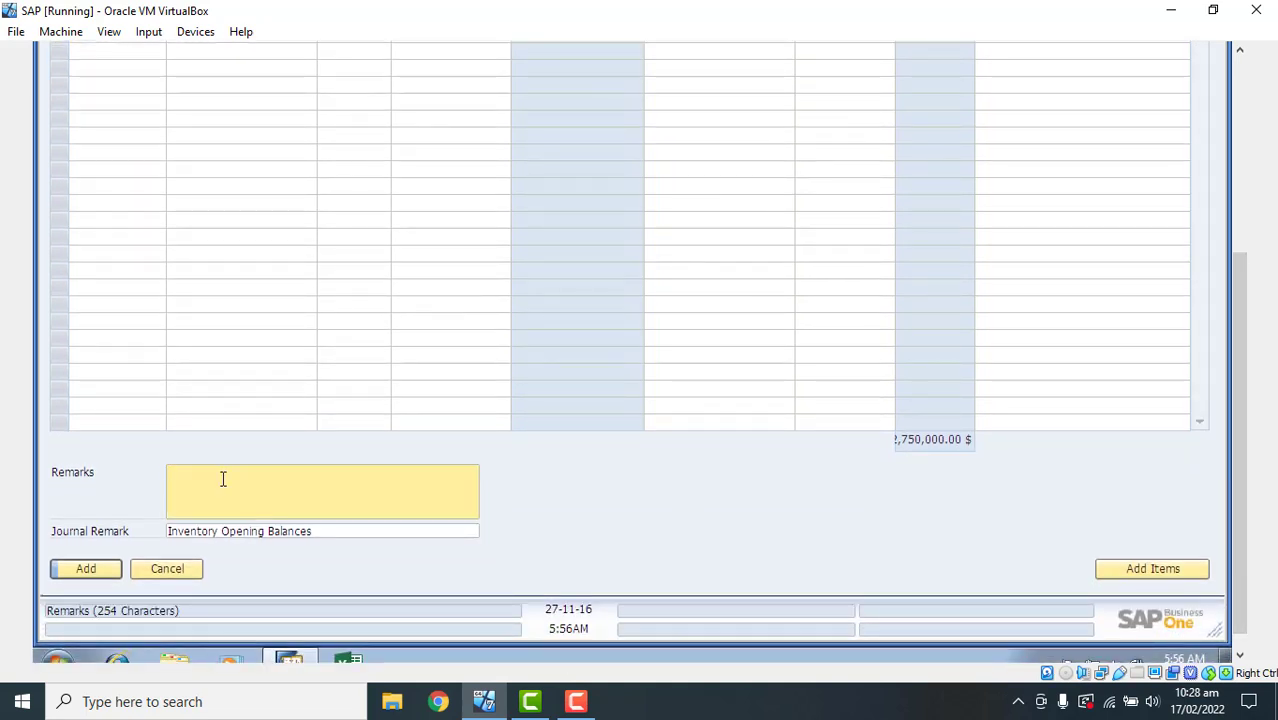
left_click(92, 569)
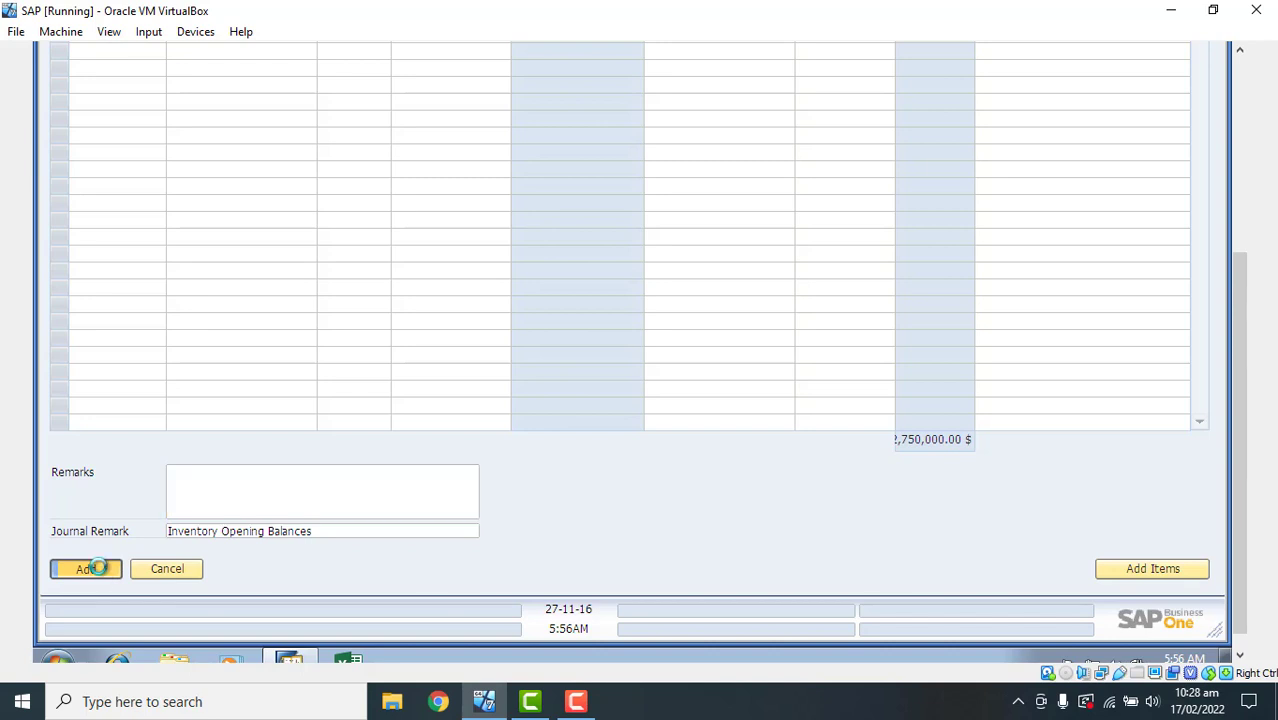
left_click_drag(1240, 463, 1234, 240)
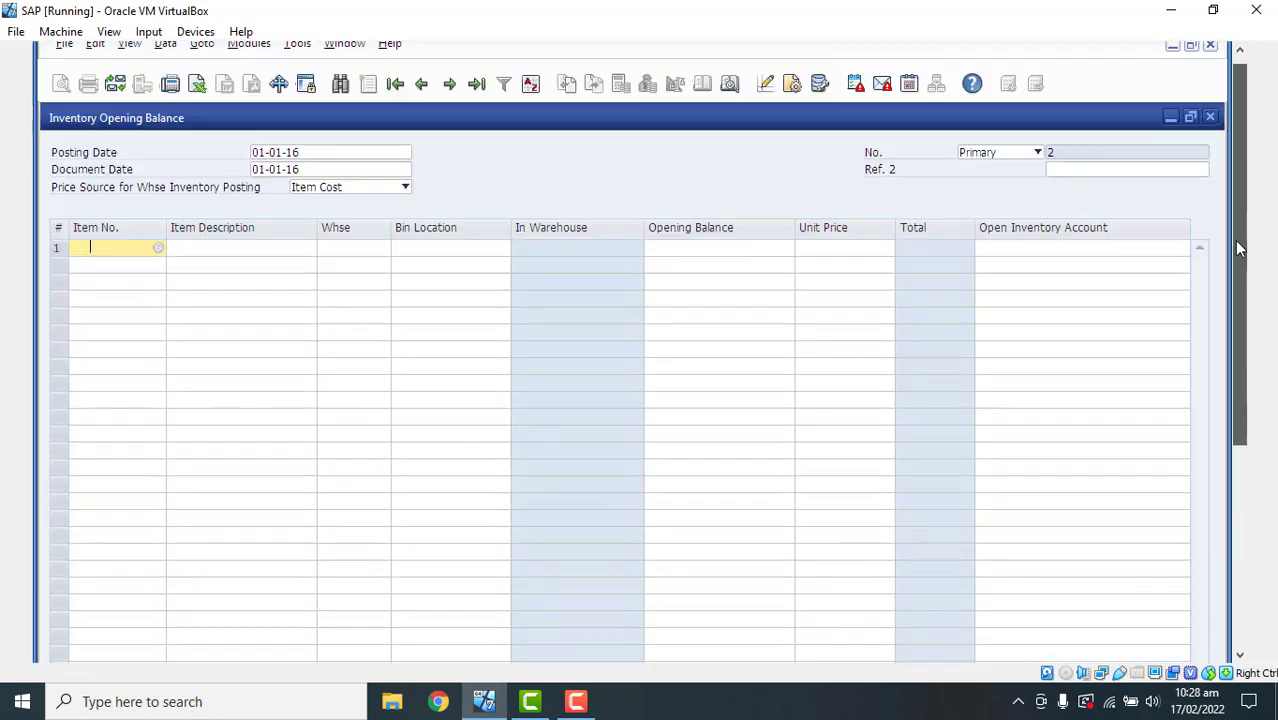